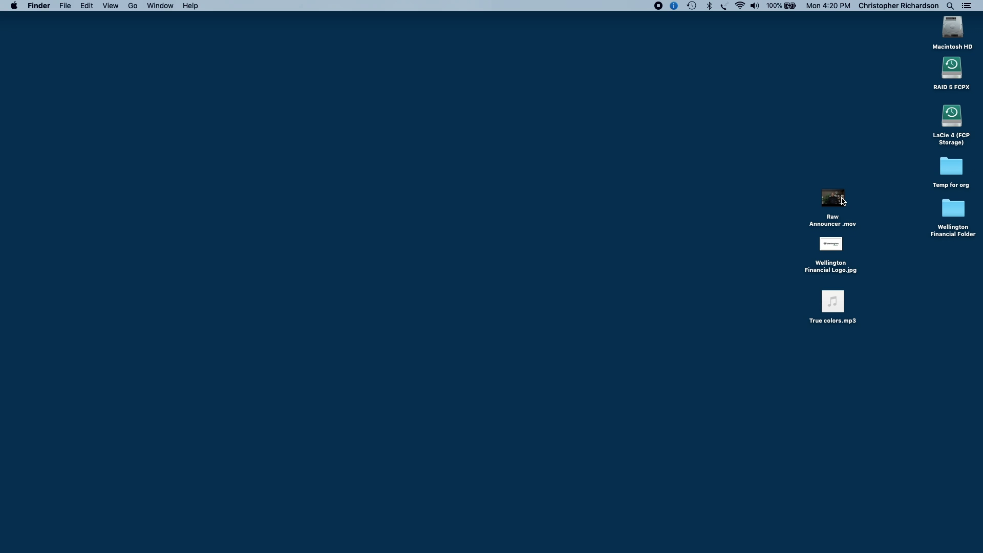
Open Raw Announcer .mov in QuickTime Player and scrub through its footage.
right_click(843, 201)
mouse_move(860, 209)
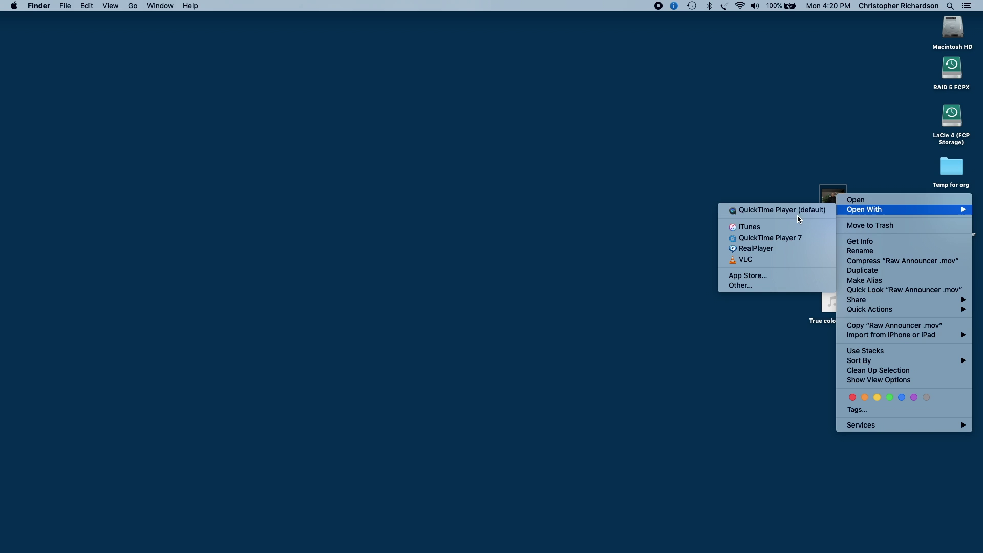
click(763, 211)
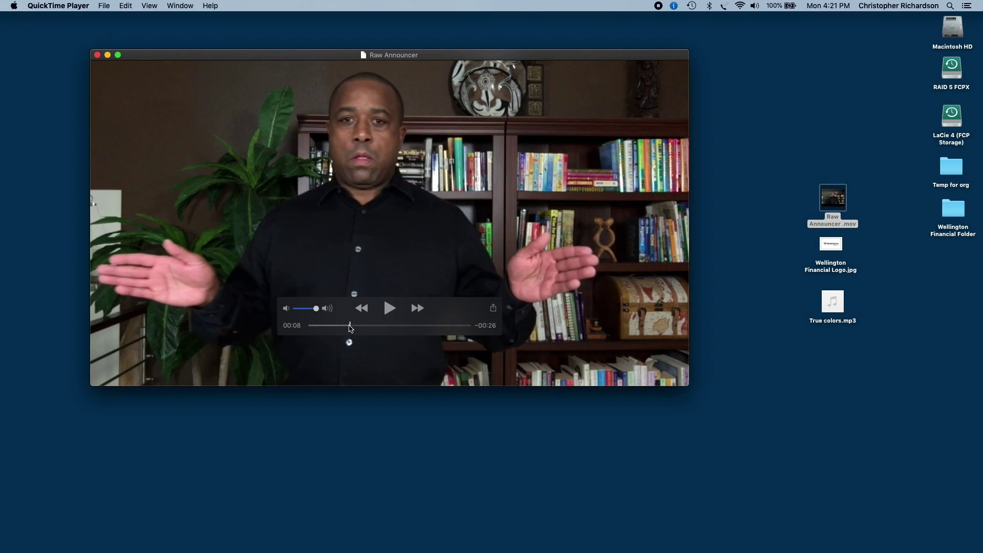
mouse_move(350, 328)
mouse_down()
mouse_move(317, 328)
mouse_move(354, 331)
mouse_up()
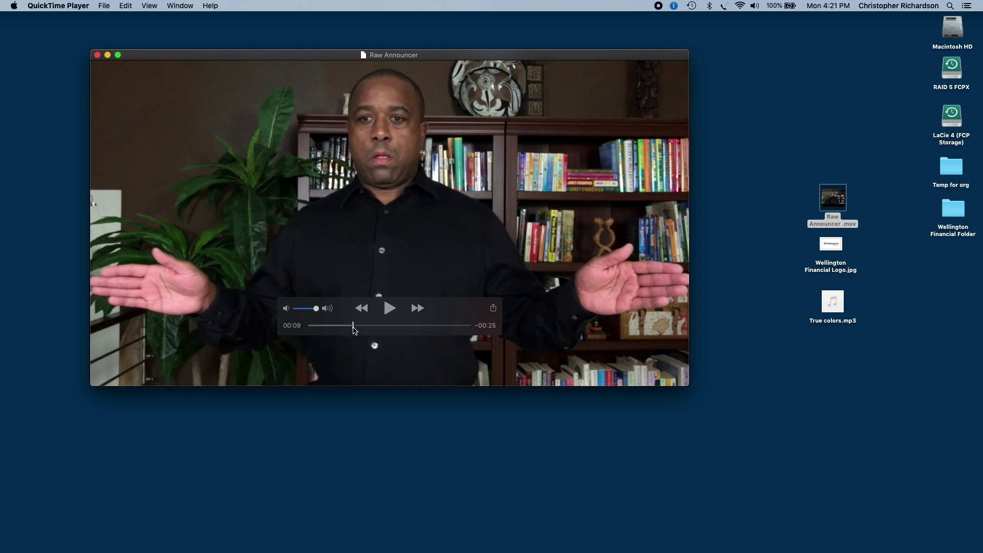
click(125, 5)
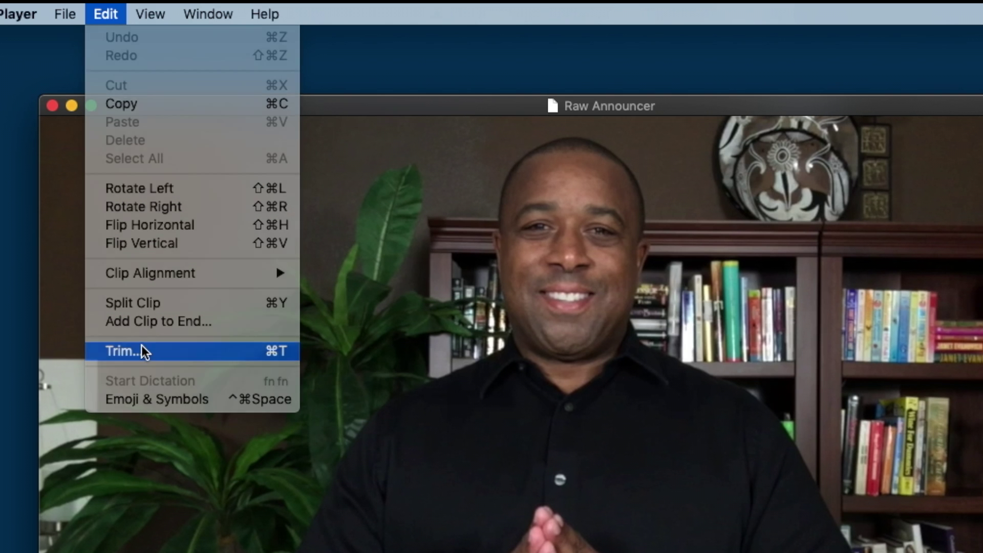
Trim both ends of the announcer clip to about 12 seconds of middle footage.
click(141, 348)
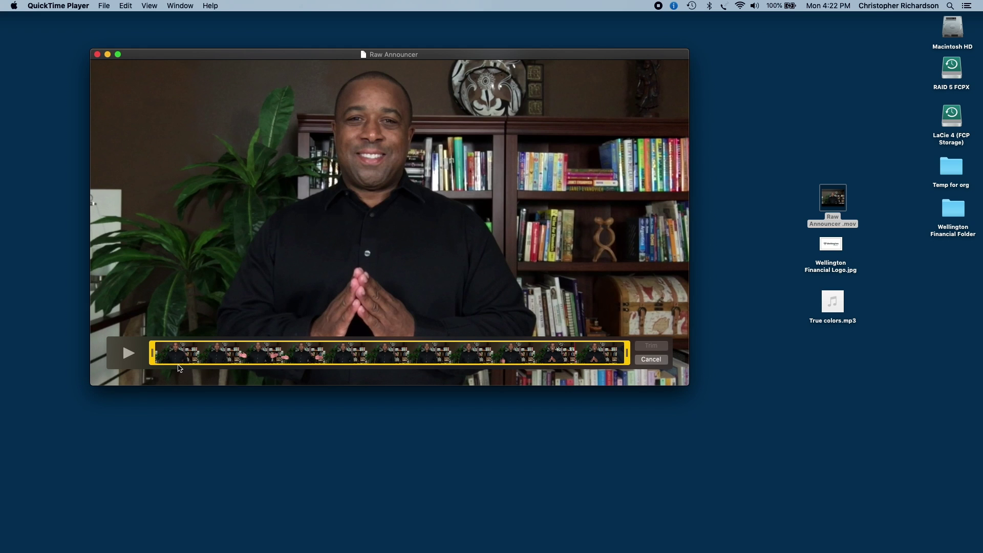
drag(154, 353, 247, 360)
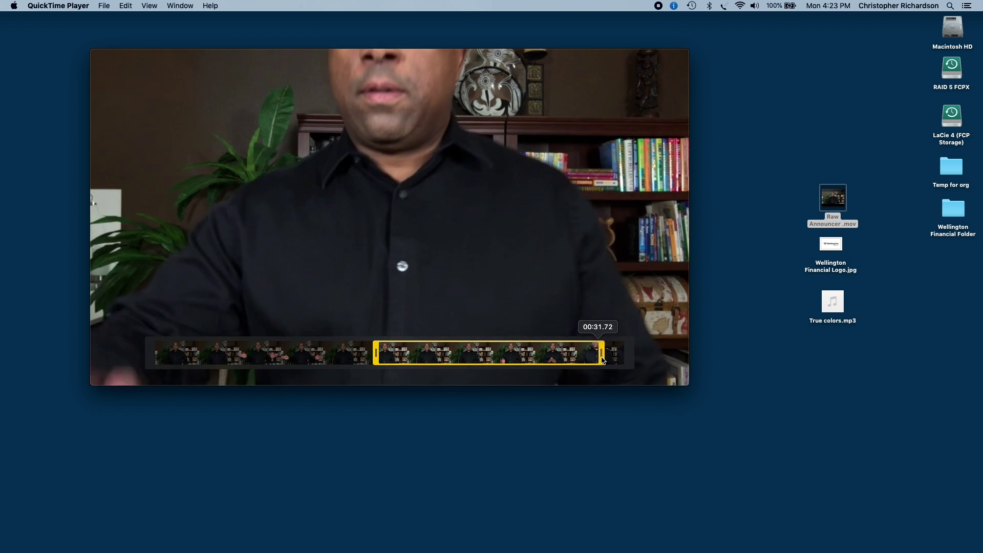
drag(602, 359, 573, 360)
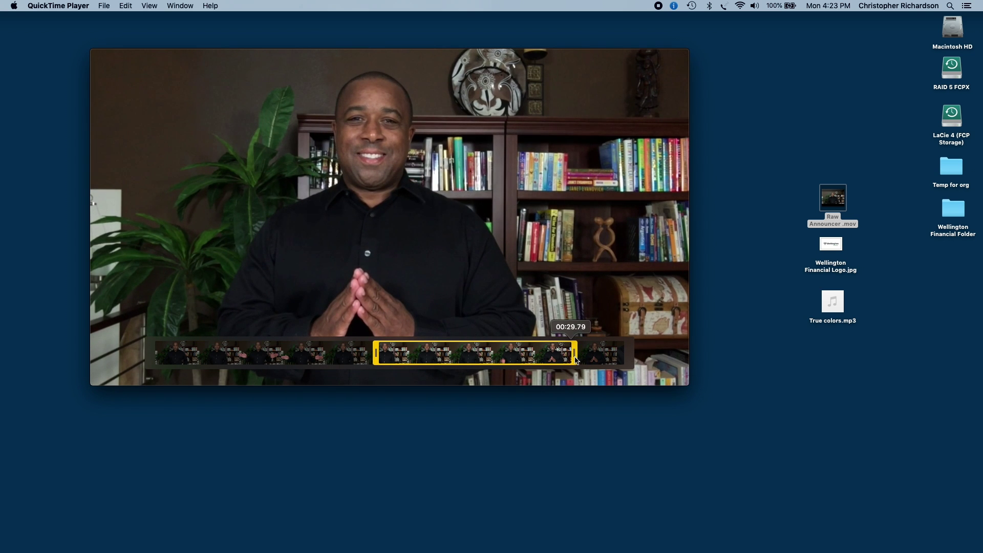
click(129, 354)
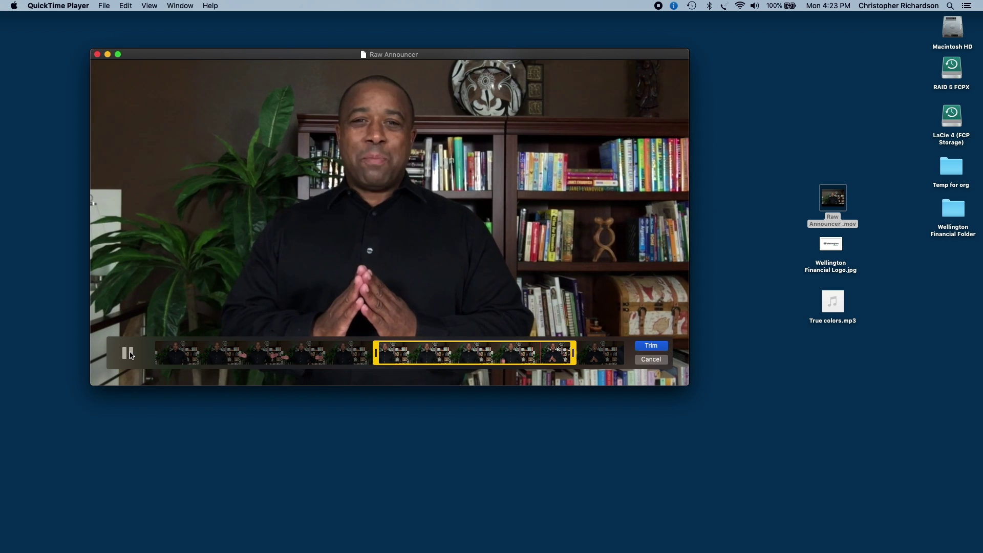
click(129, 354)
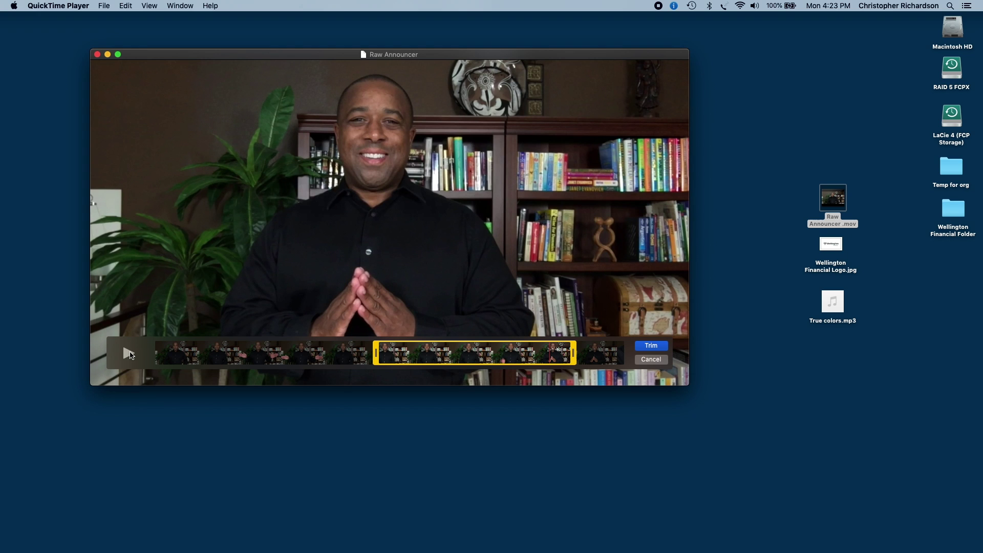
drag(573, 354, 552, 354)
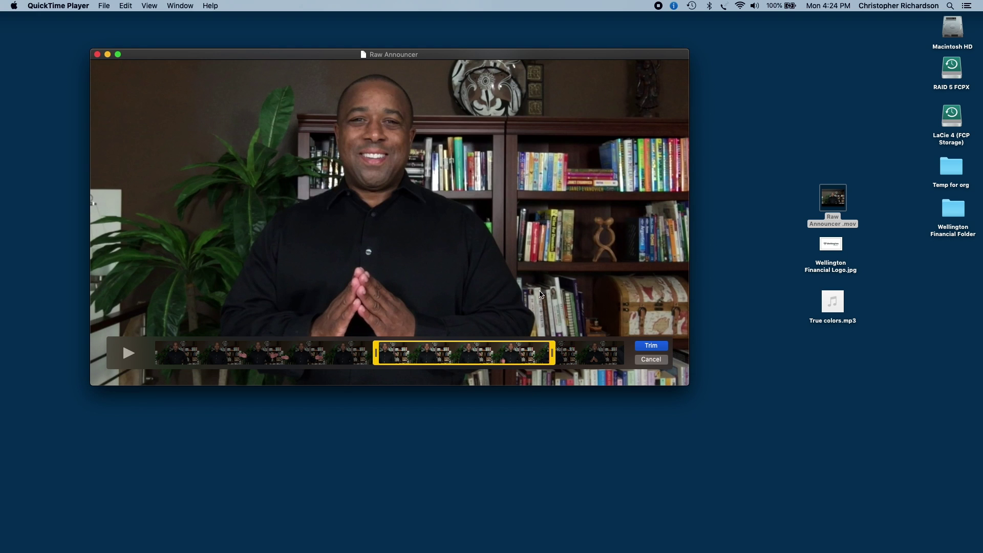
click(651, 346)
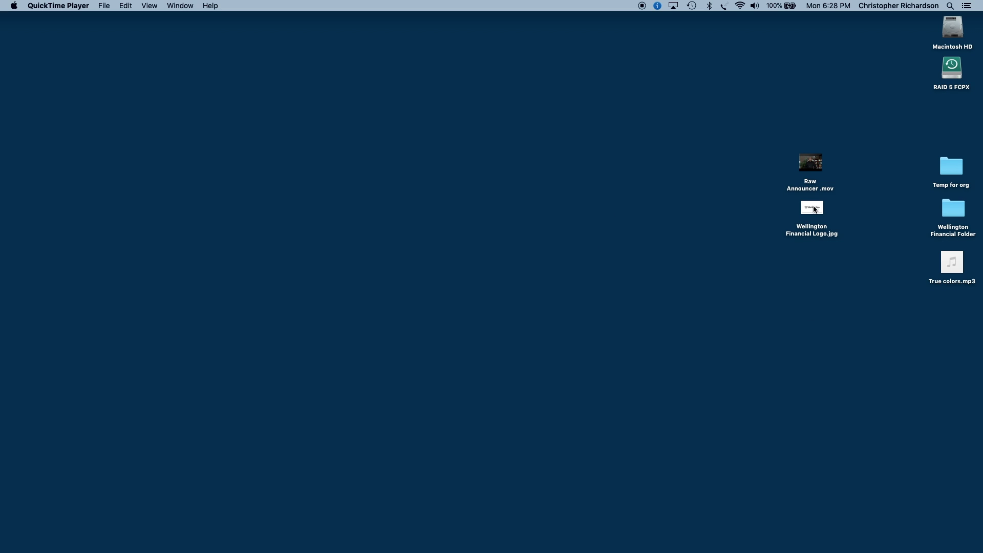
Open the Wellington Financial logo in Preview, centre it, and fit a selected-portion recording area.
double_click(815, 209)
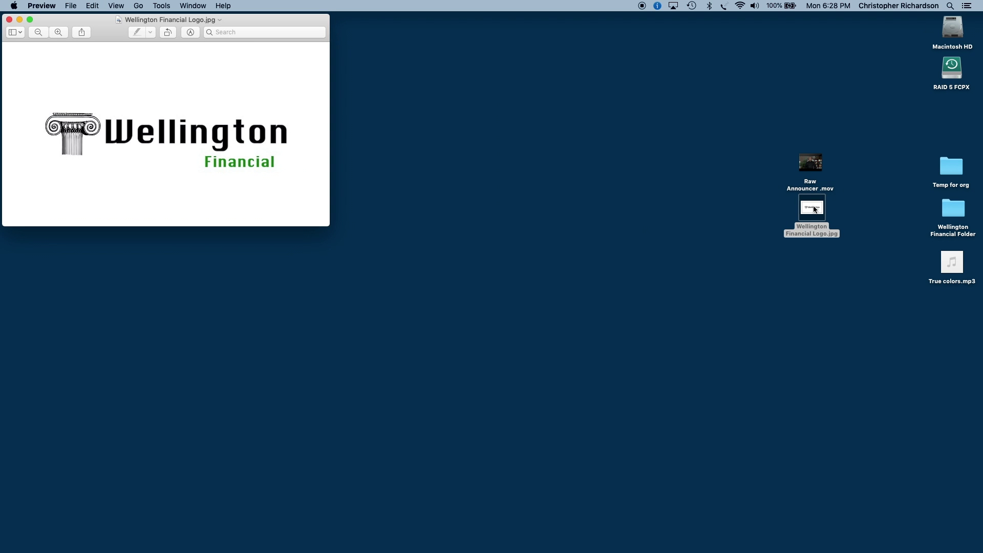
drag(261, 21, 511, 126)
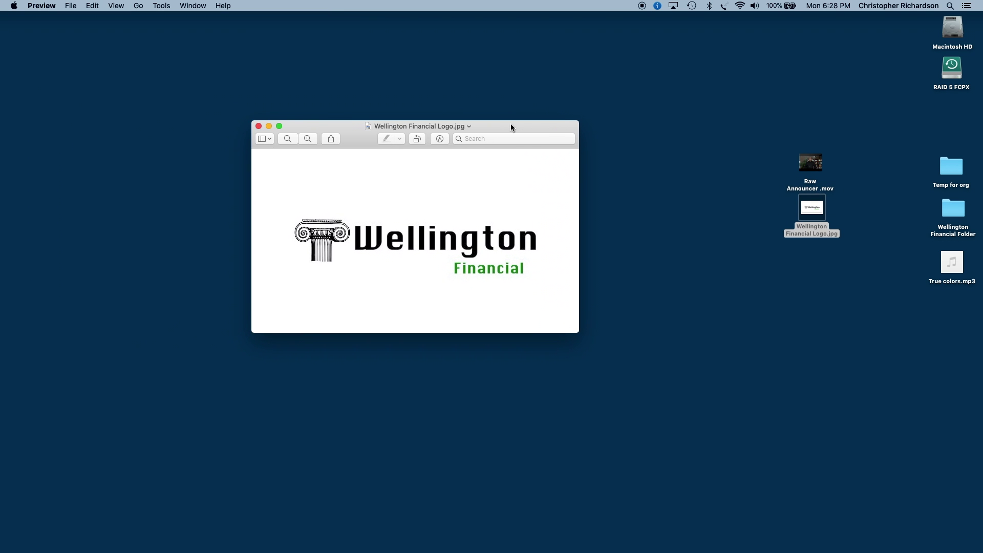
mouse_move(6, 80)
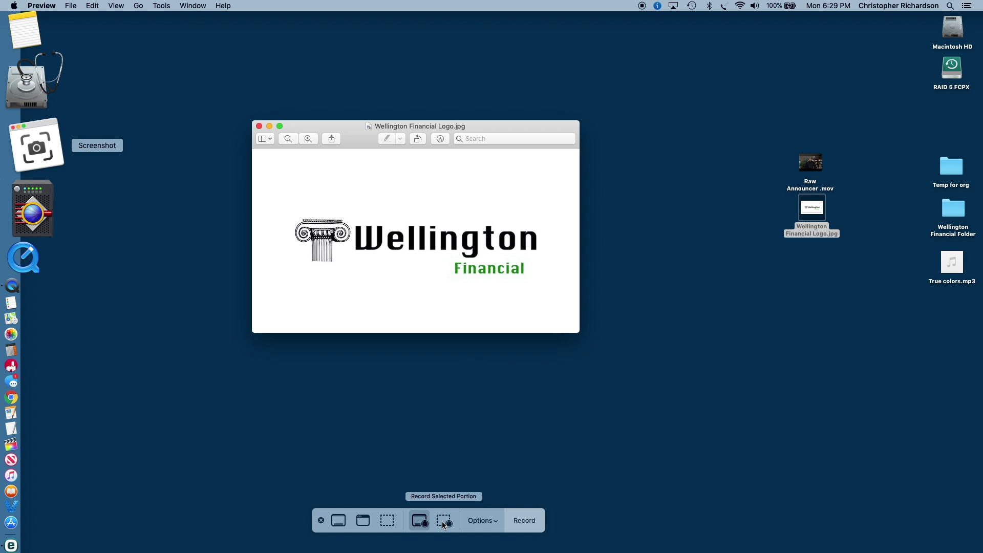
click(444, 522)
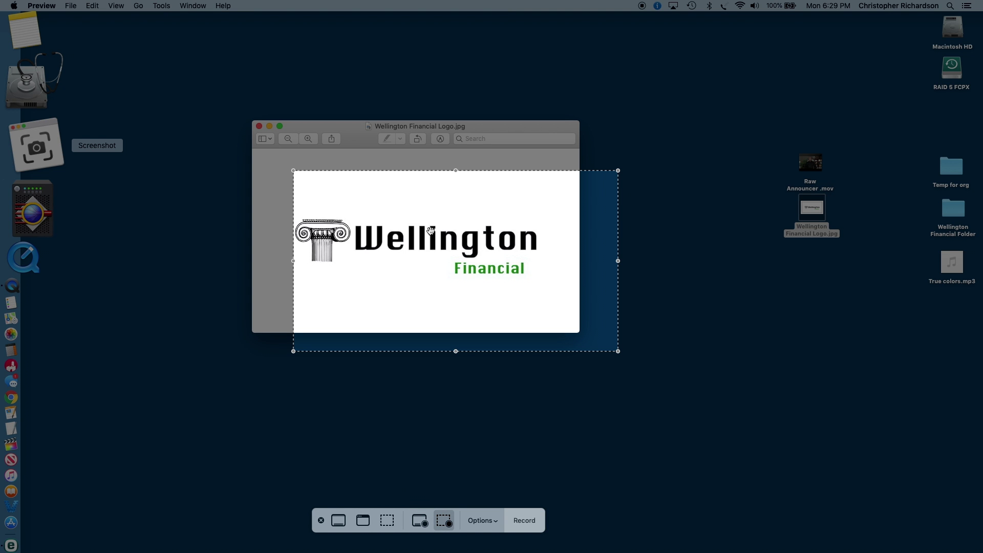
drag(436, 284, 414, 282)
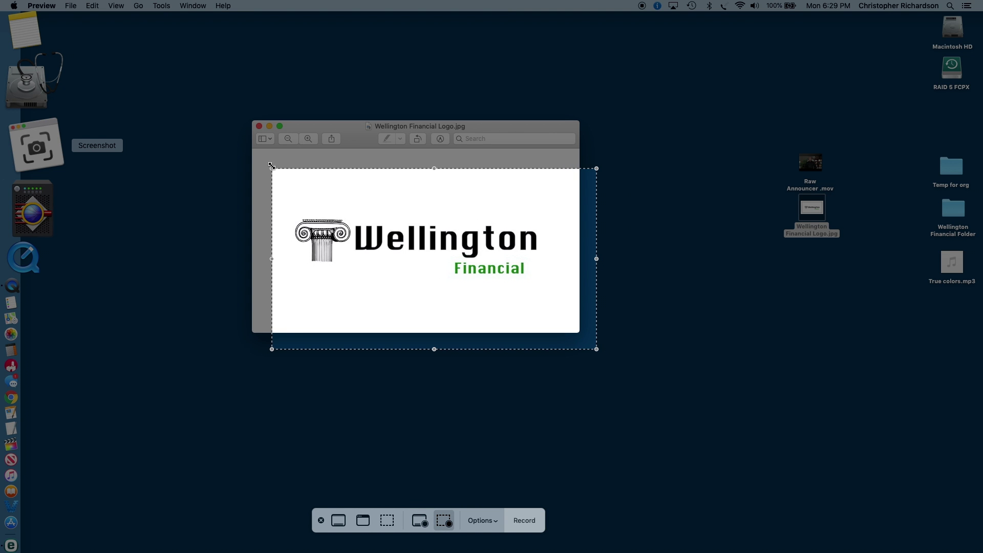
drag(270, 166, 253, 150)
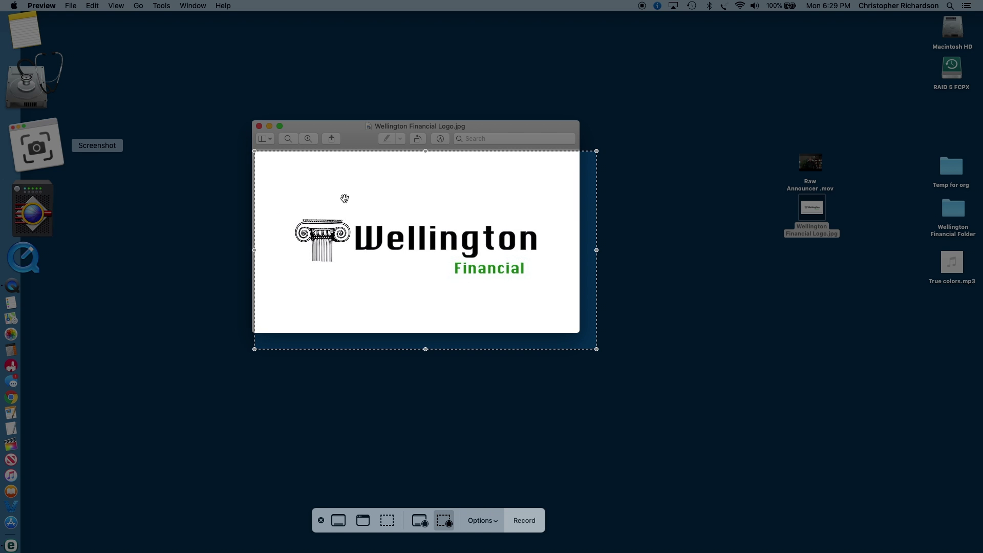
drag(596, 349, 577, 332)
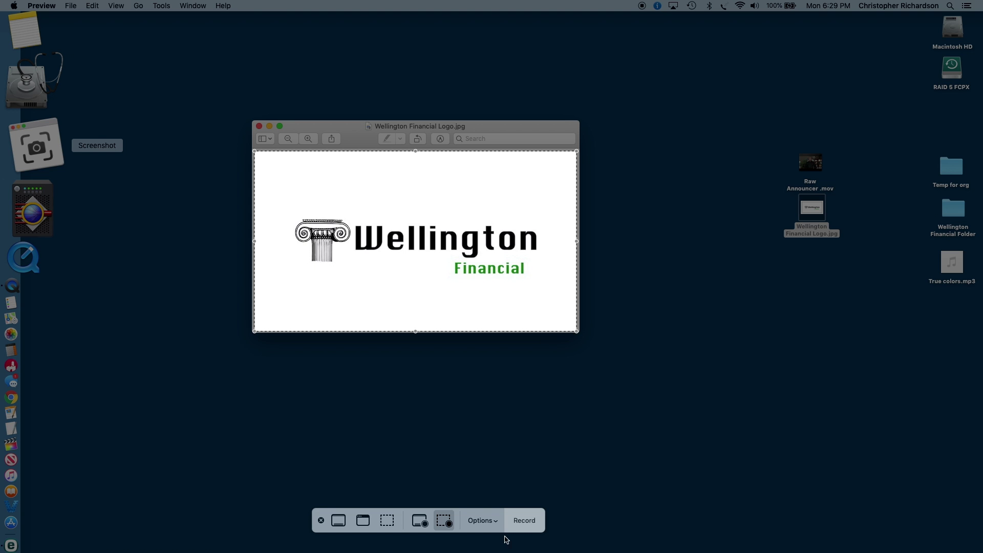
Record about 13 seconds of the logo to the Desktop, then close the image.
click(525, 521)
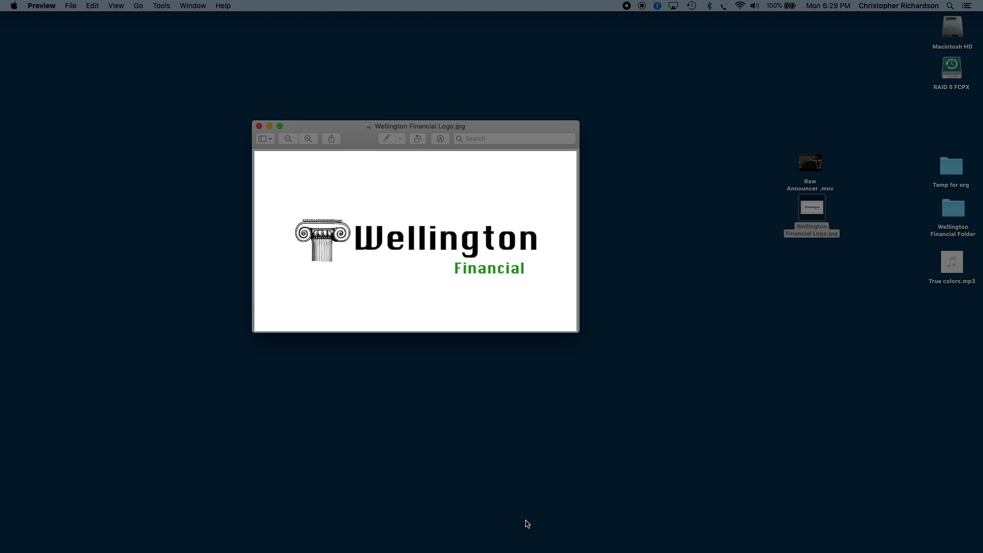
click(626, 6)
click(919, 518)
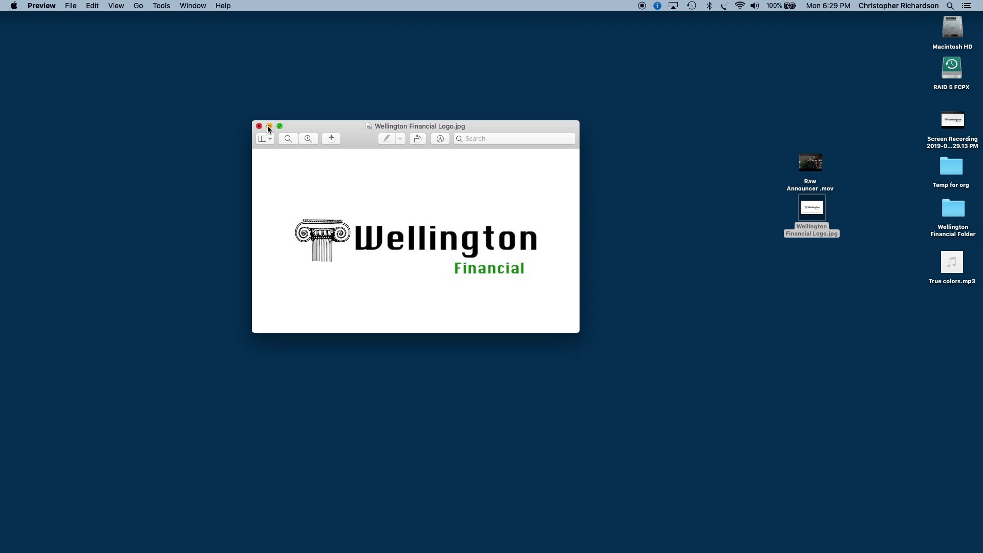
click(260, 127)
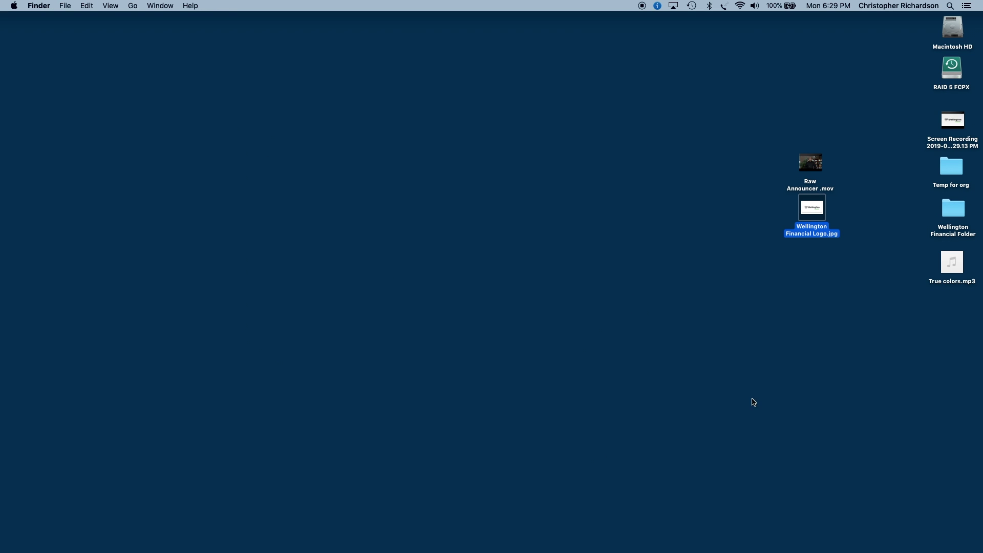
Append Wellington Logo Vid to the end of the trimmed announcer movie.
click(23, 512)
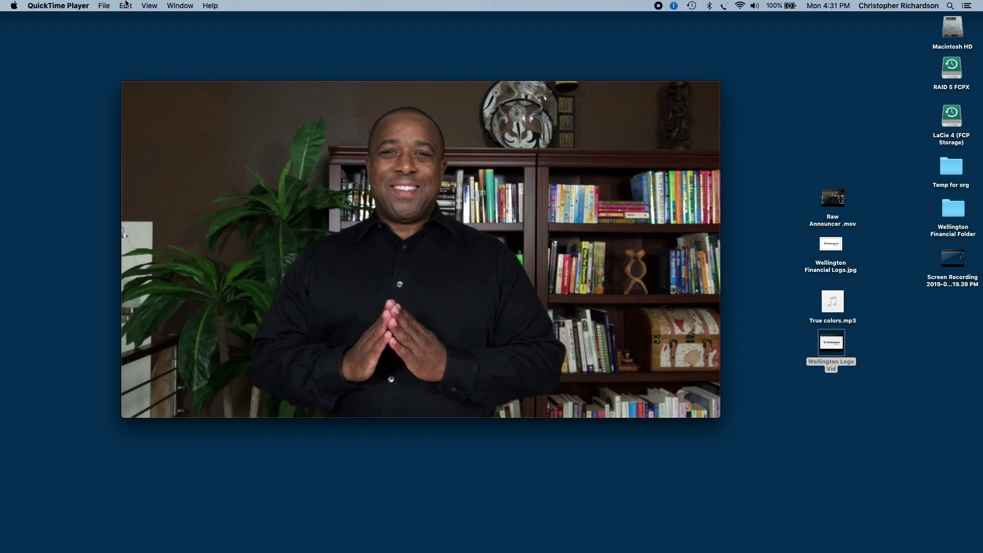
click(125, 5)
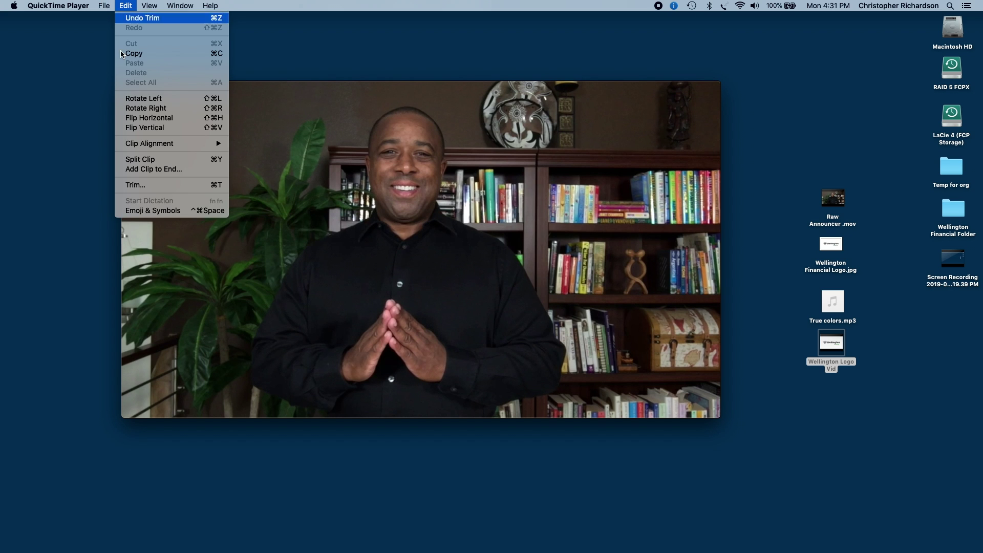
click(152, 170)
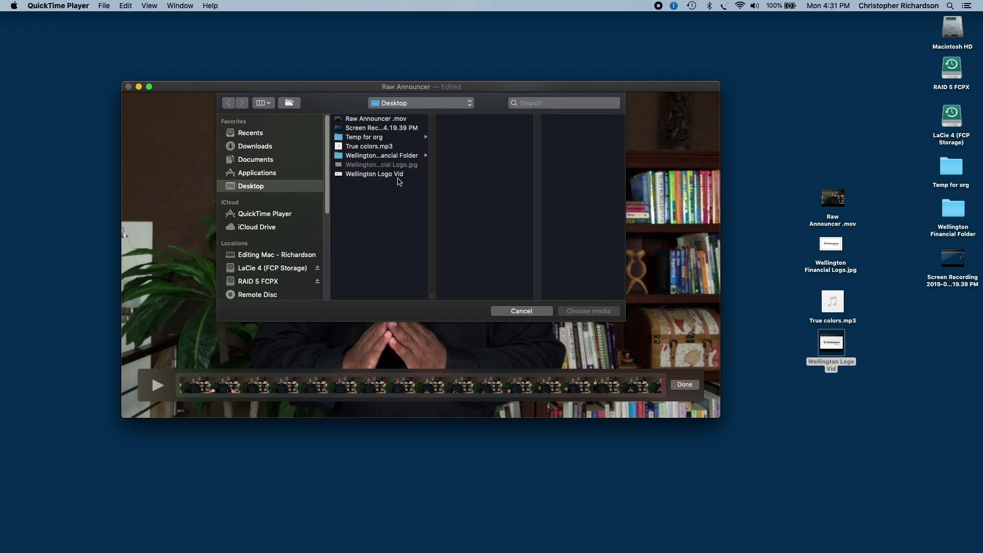
click(378, 175)
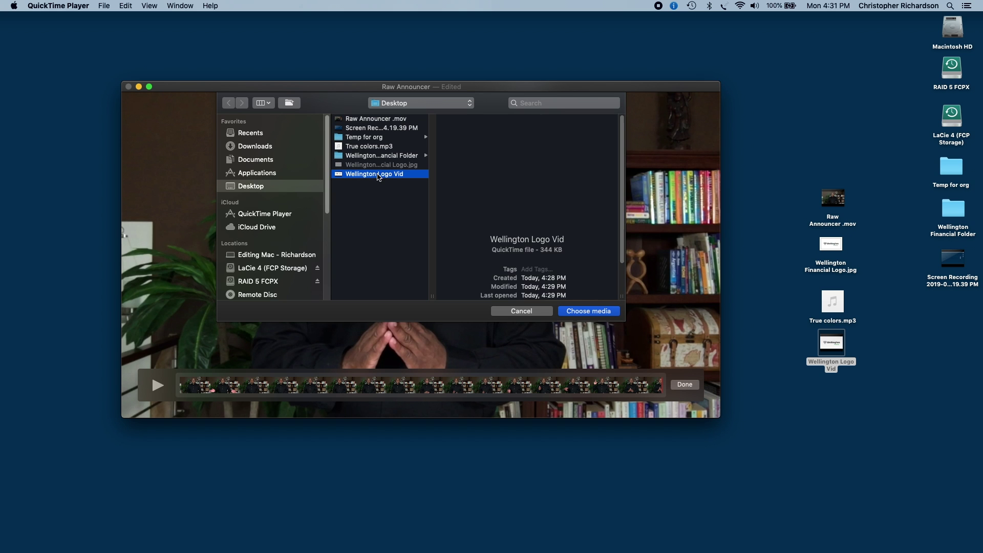
click(588, 312)
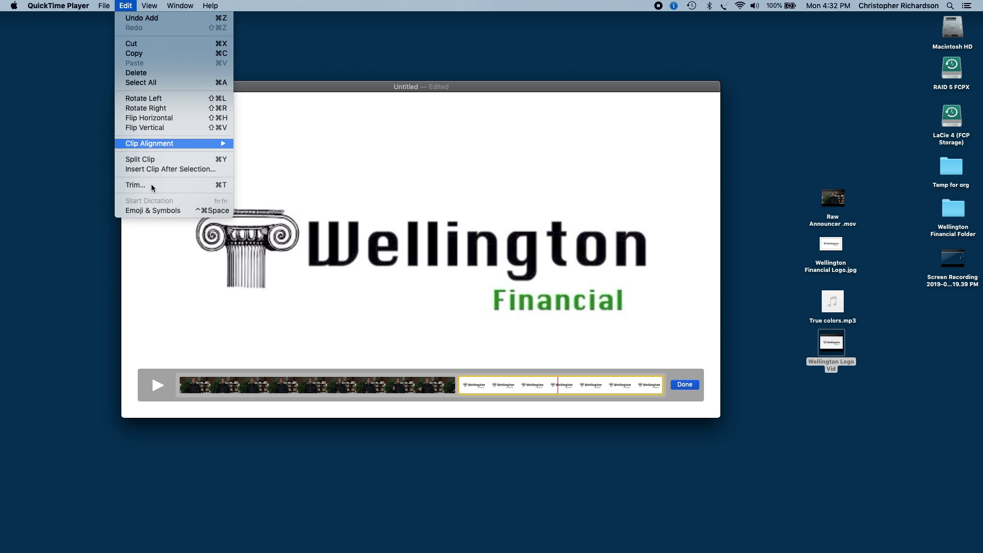
Trim the logo ending to about 5 seconds, making the combined movie 17 seconds.
click(146, 186)
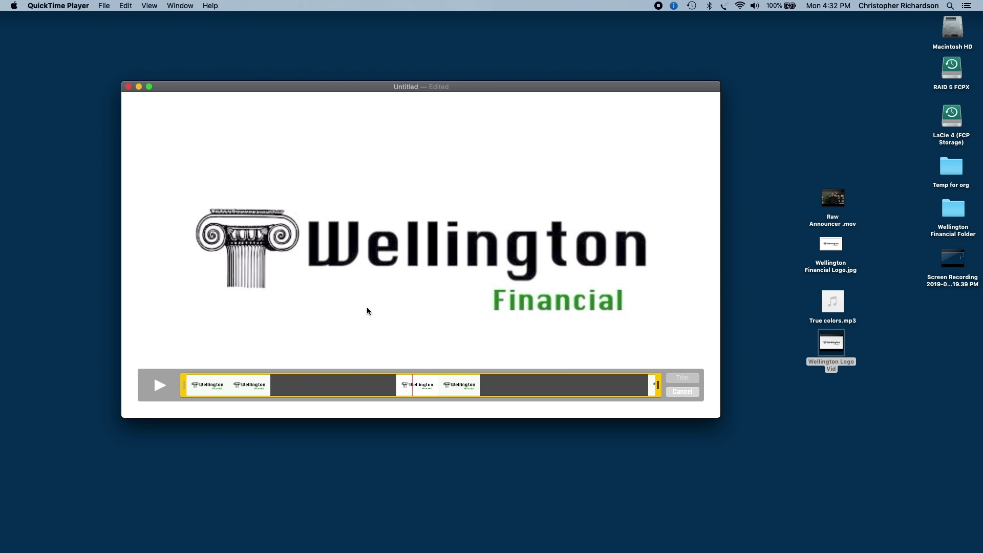
drag(657, 385, 413, 388)
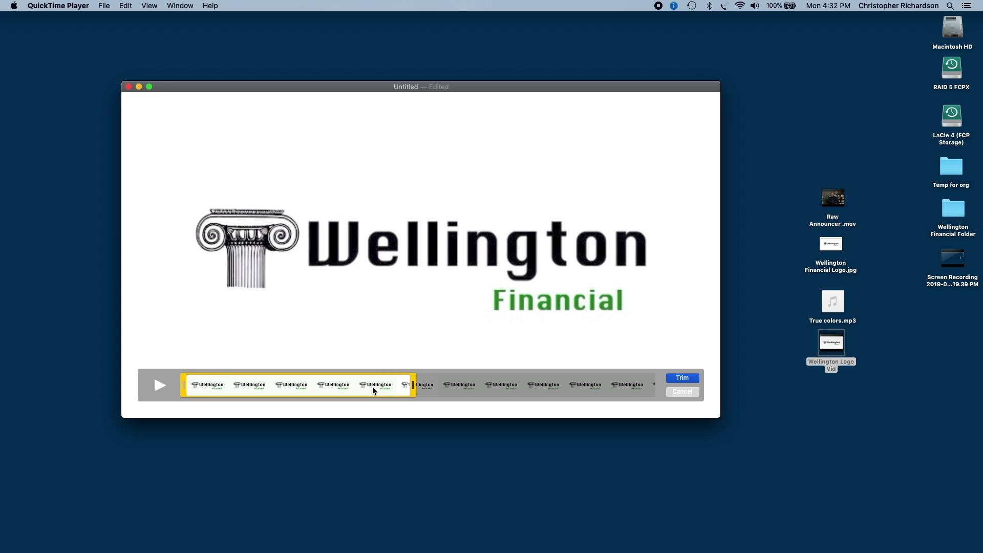
click(684, 378)
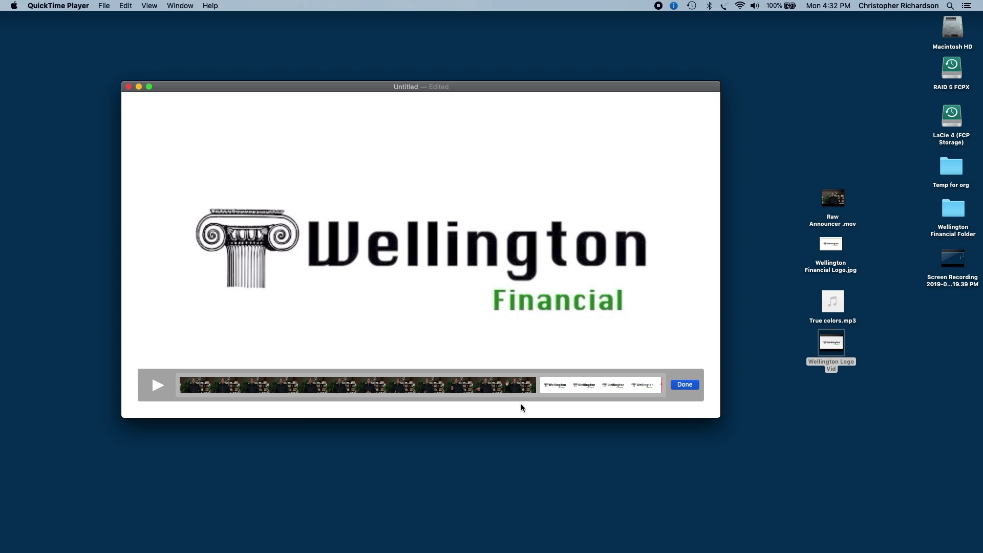
click(686, 385)
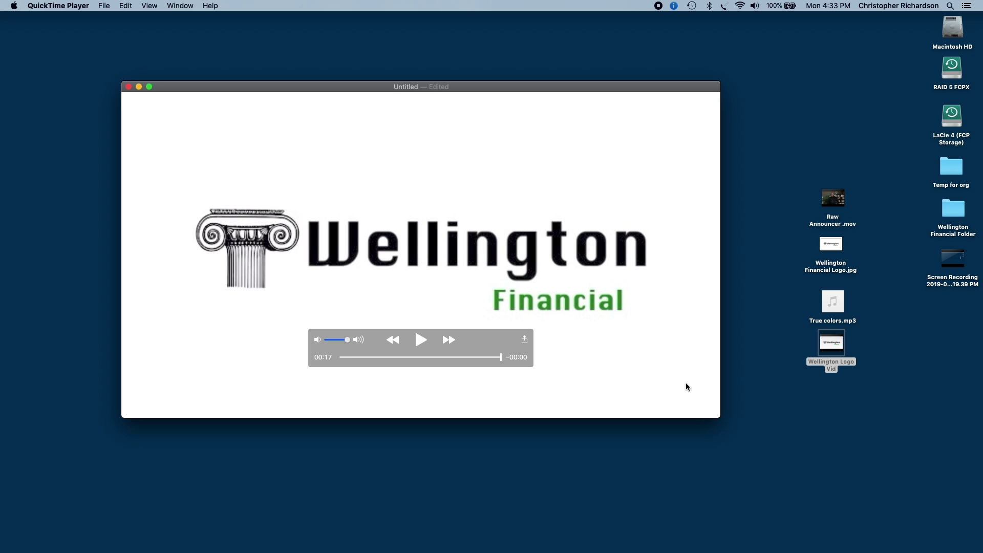
Play back the combined announcer-and-logo movie, then show the Export As resolution choices.
click(420, 340)
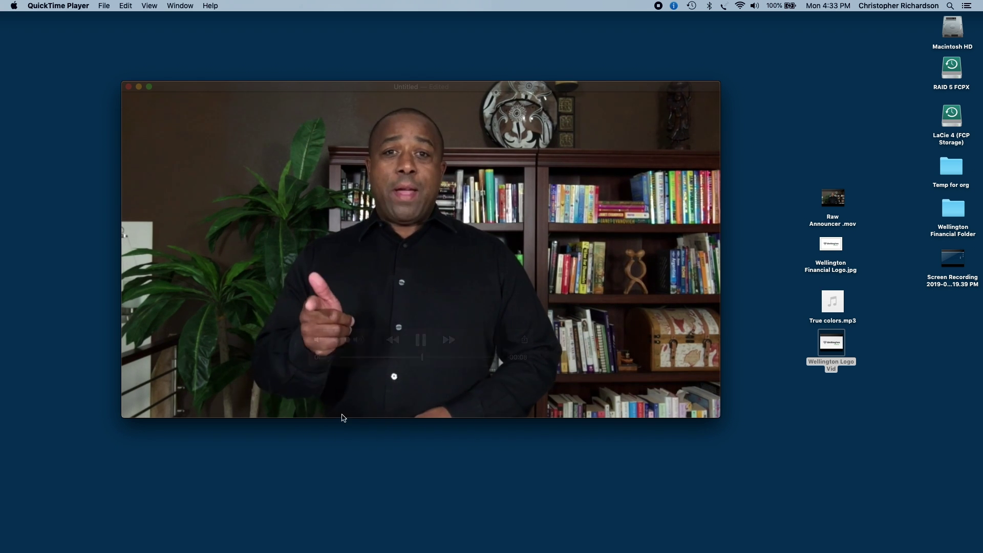
mouse_move(343, 416)
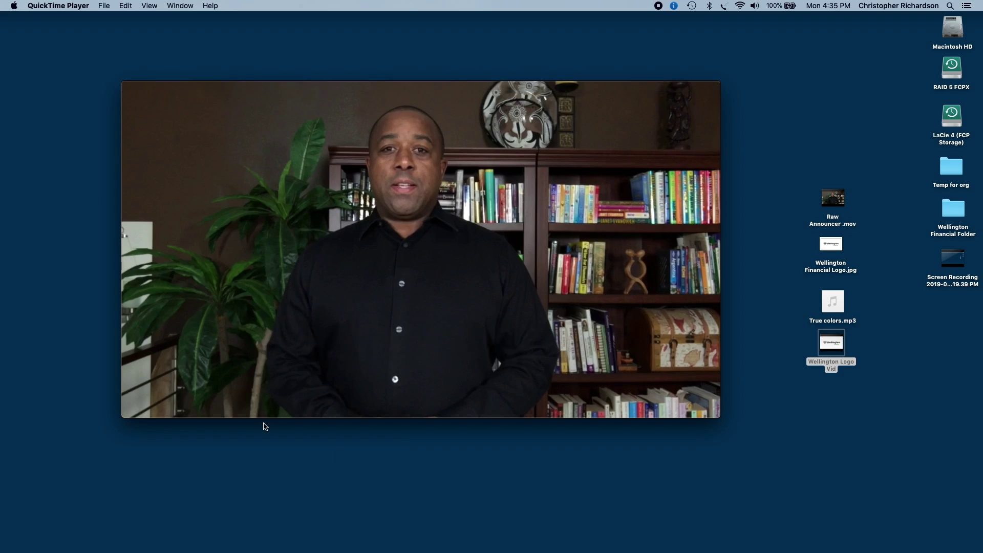
mouse_move(366, 315)
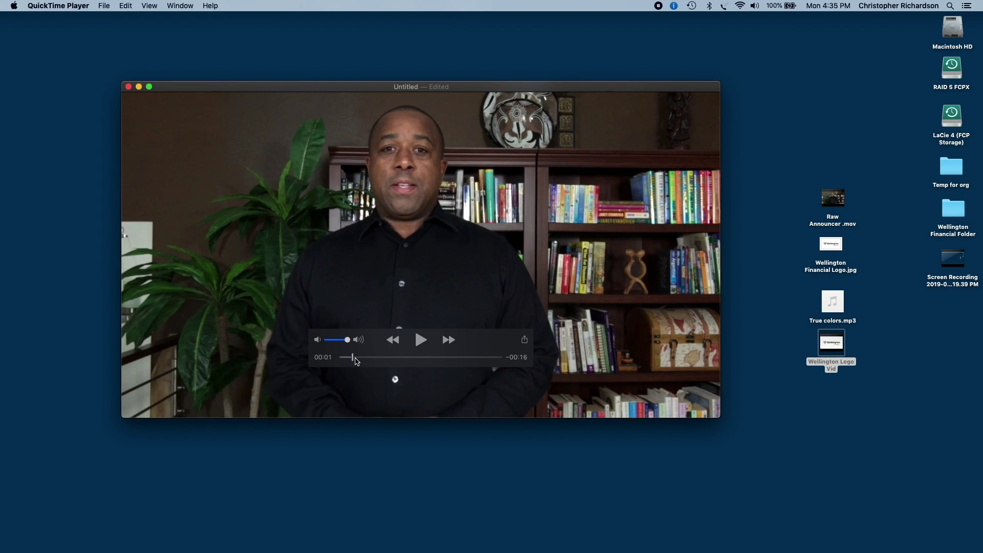
click(104, 5)
mouse_move(199, 137)
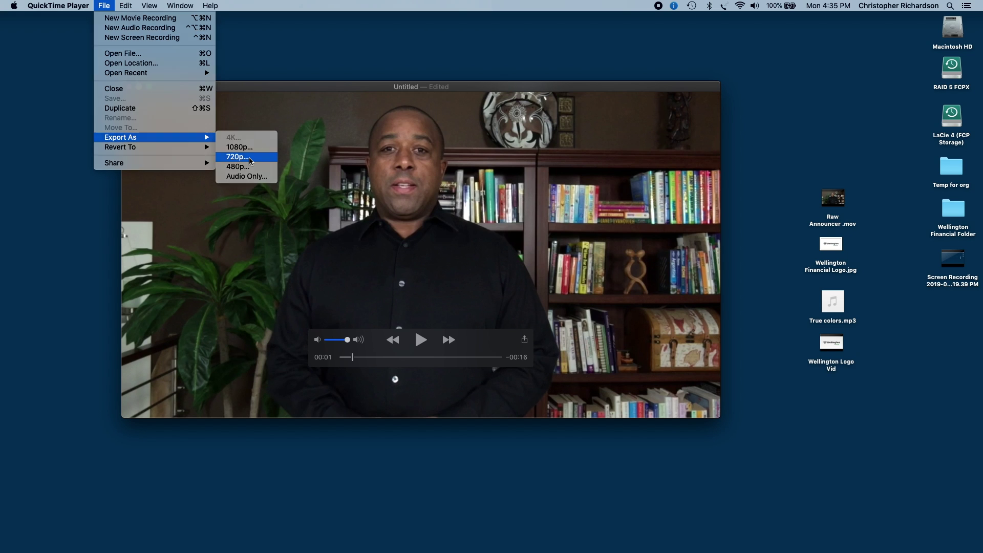
Export the movie at 720p as 'Wellington Financial' to the Desktop.
click(251, 161)
text(Welli)
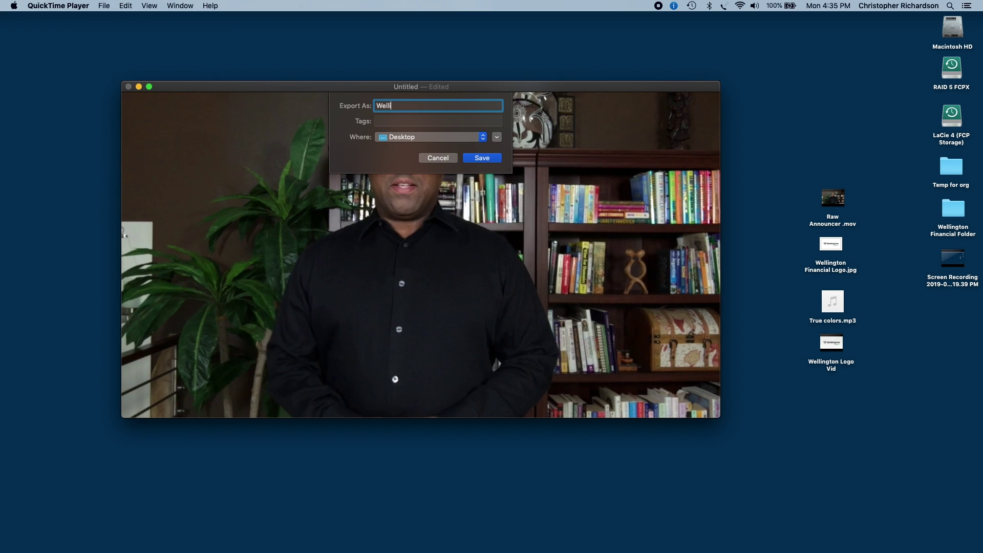
text(ngton Financial)
click(484, 159)
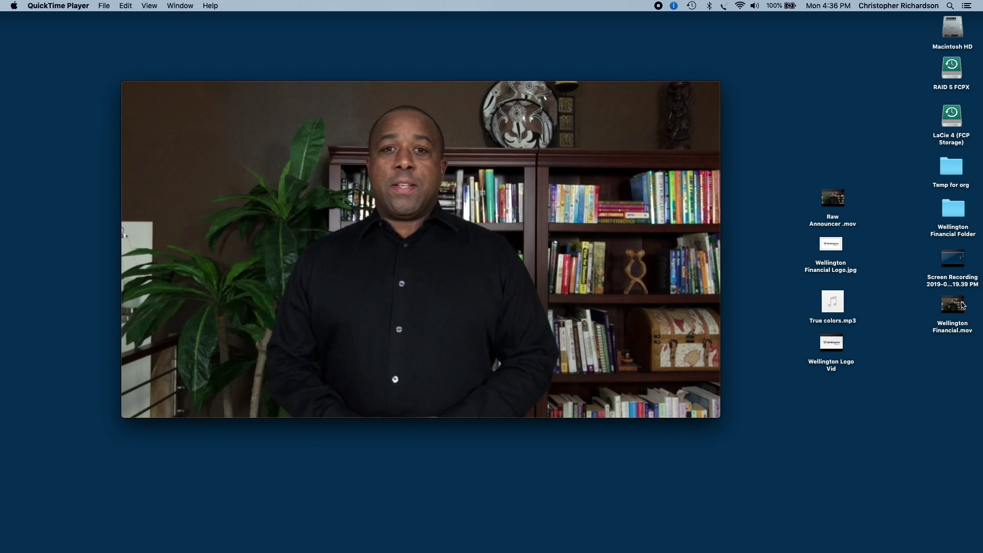
drag(962, 306, 834, 412)
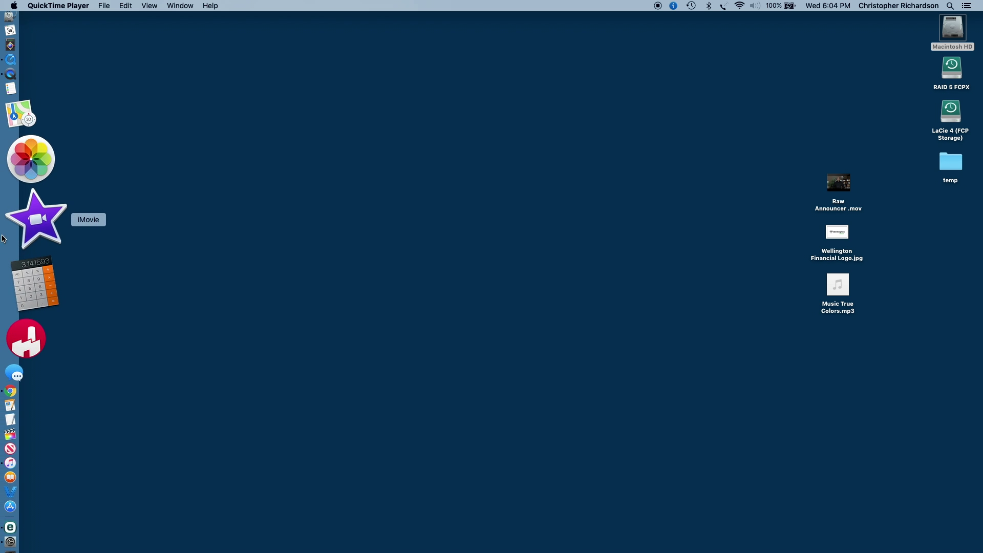
Launch iMovie and create a new empty movie project named My Movie.
click(35, 219)
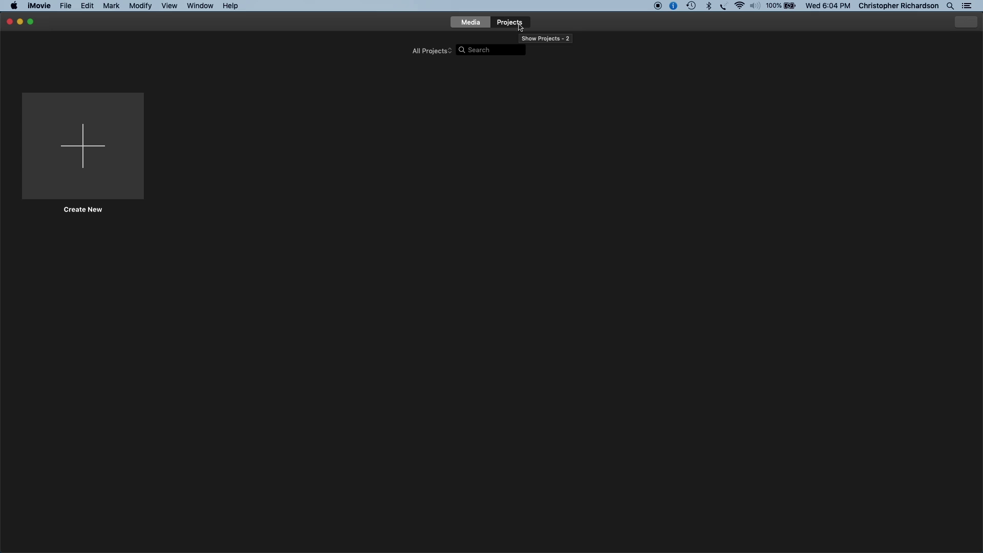
click(481, 24)
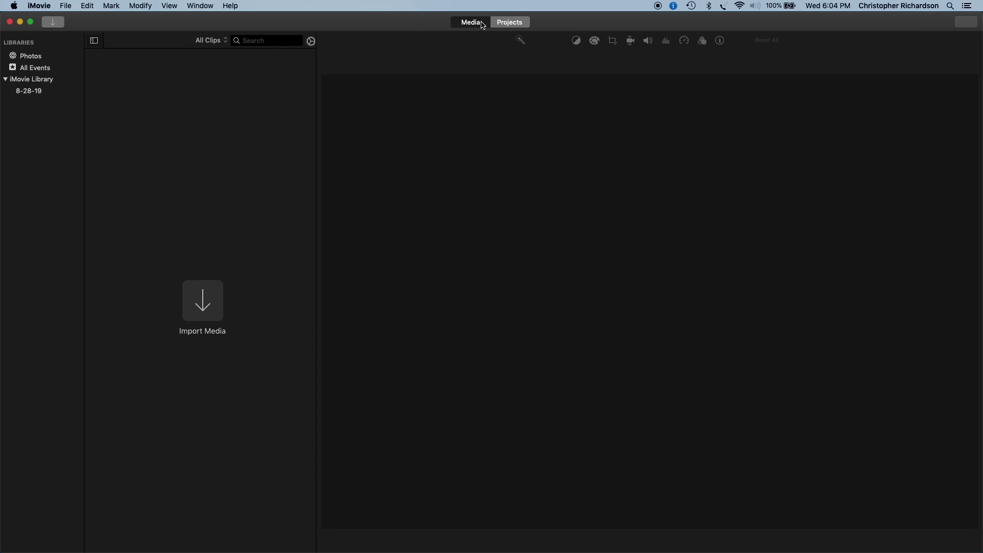
click(511, 23)
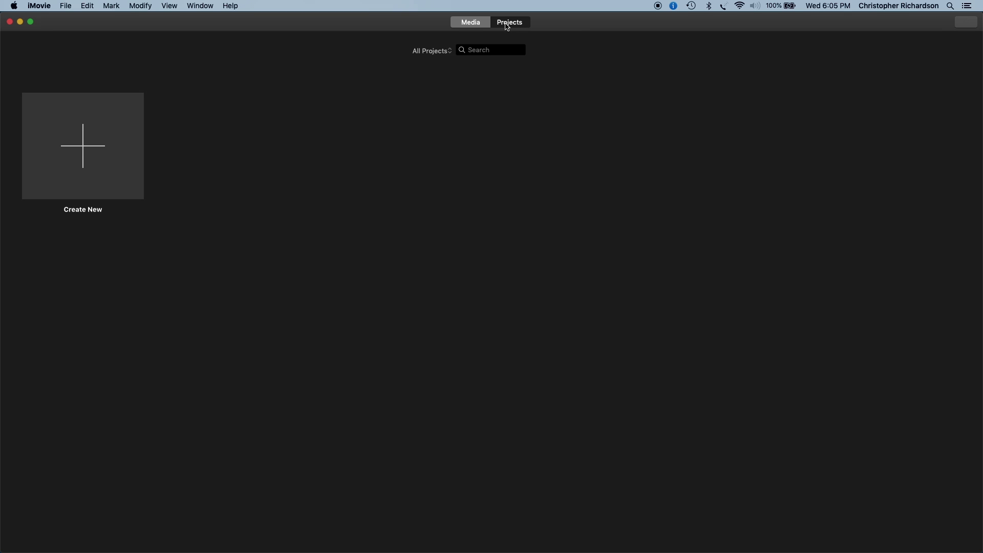
click(80, 156)
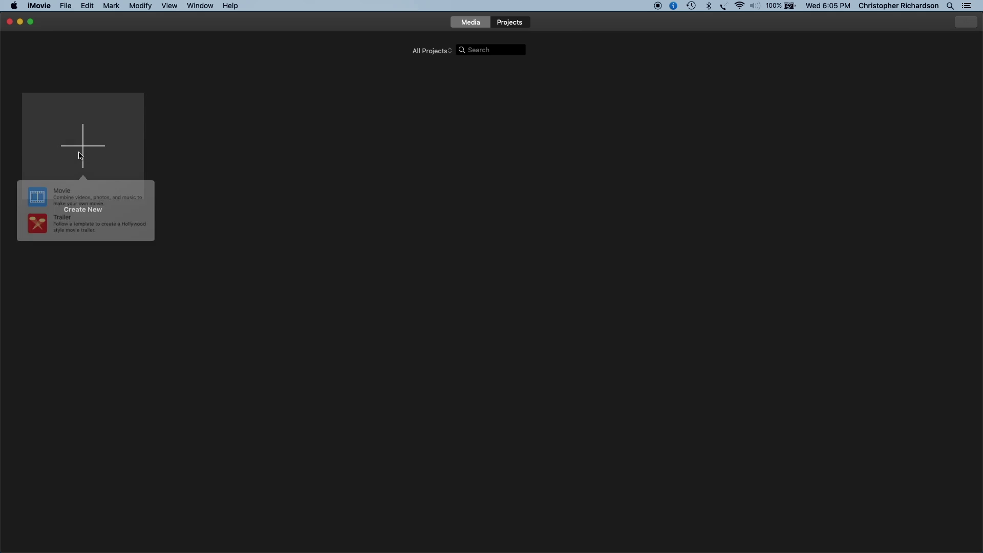
click(79, 202)
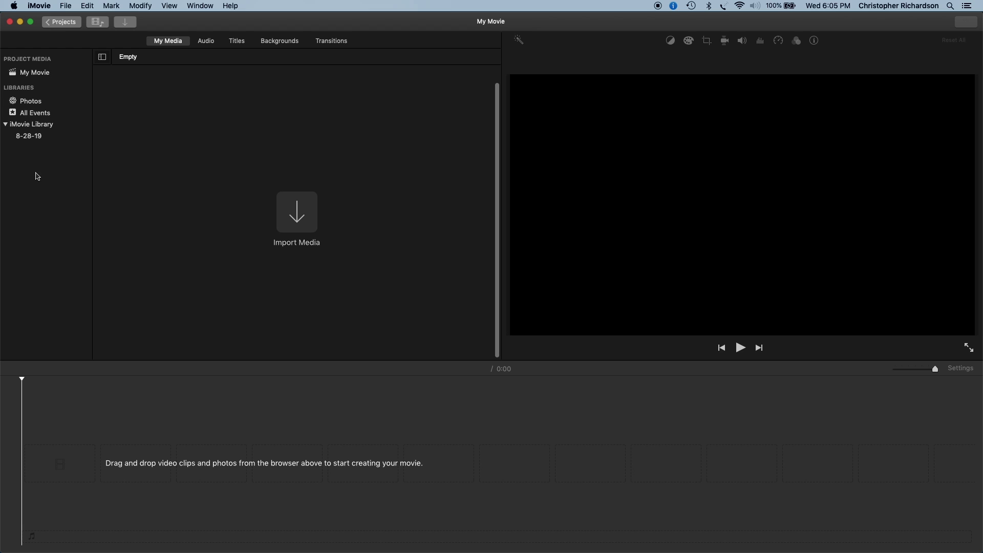
Rename the library to 'Wellington Financial' and its 8-28-19 event to Announcer.
click(42, 128)
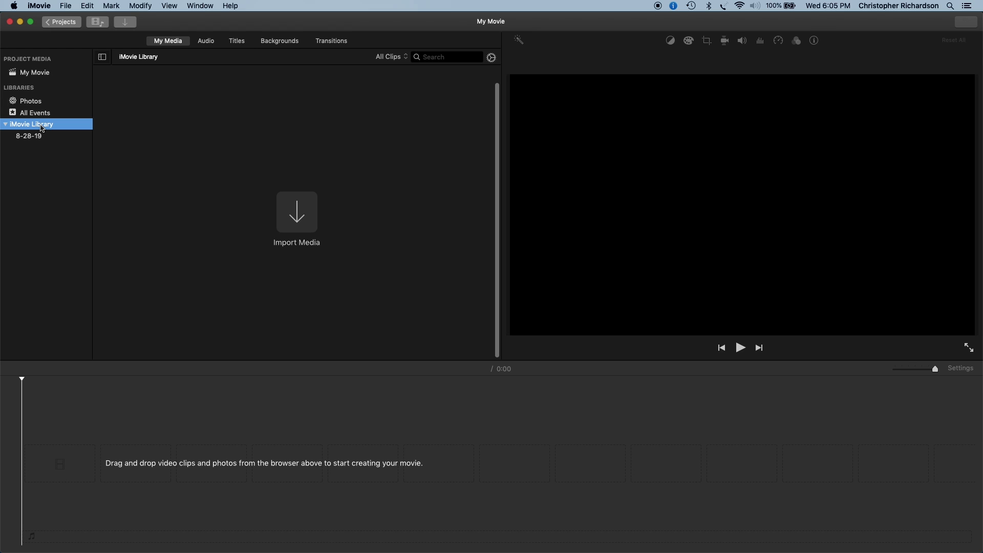
click(42, 128)
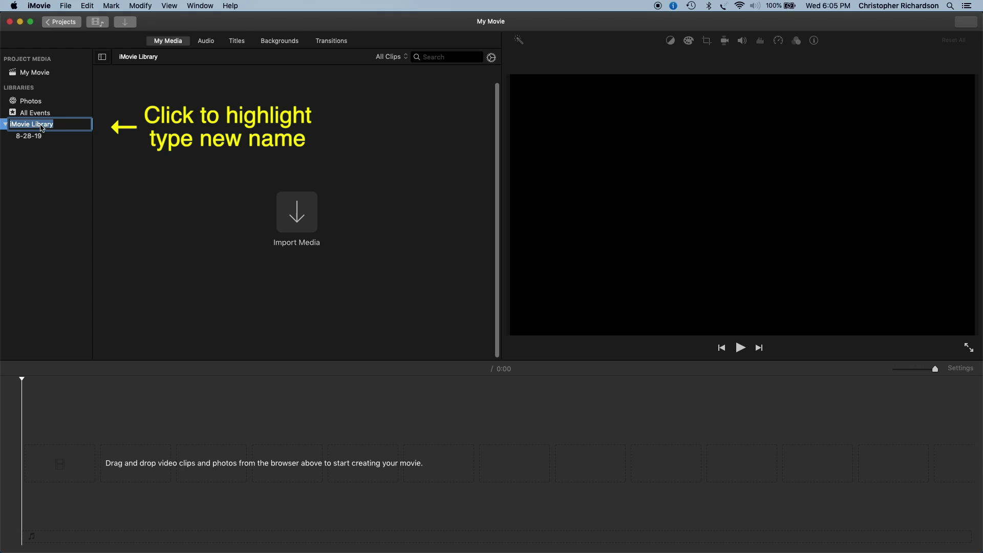
text(Wellington Financial)
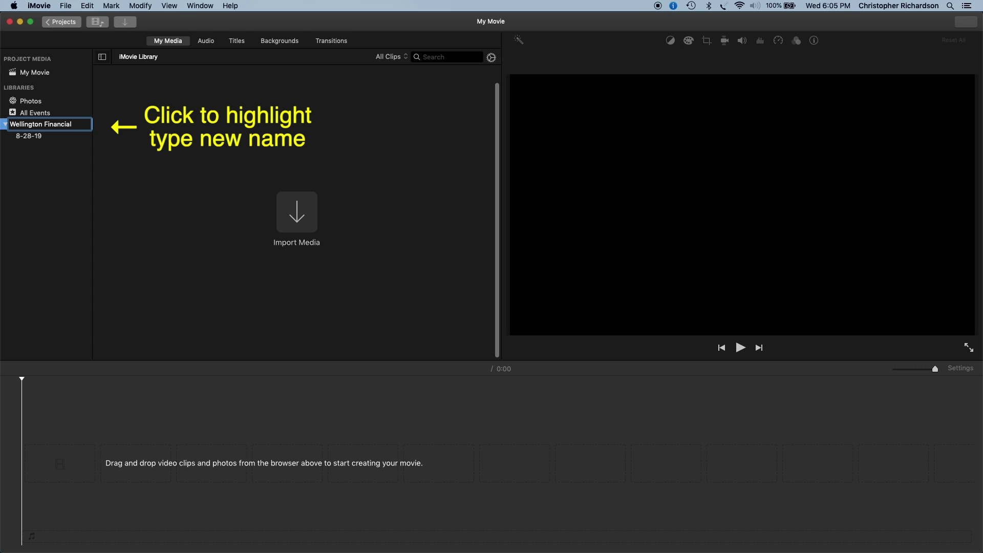
click(28, 136)
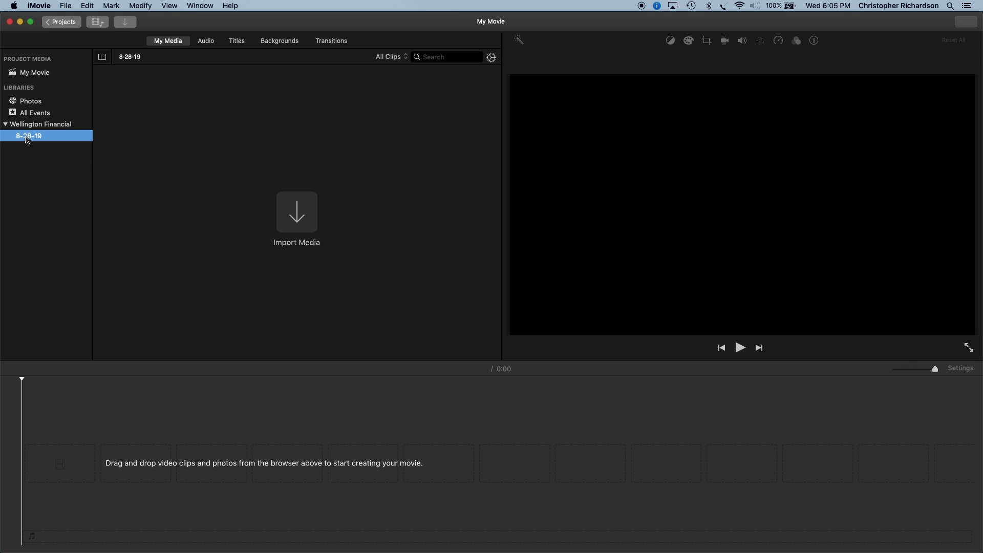
click(28, 137)
text(Announcer)
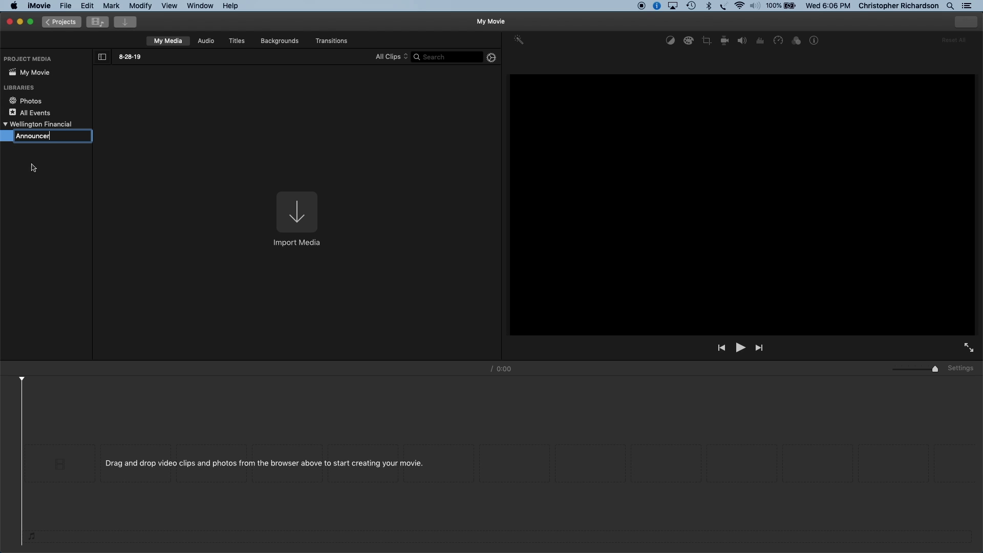
key(Return)
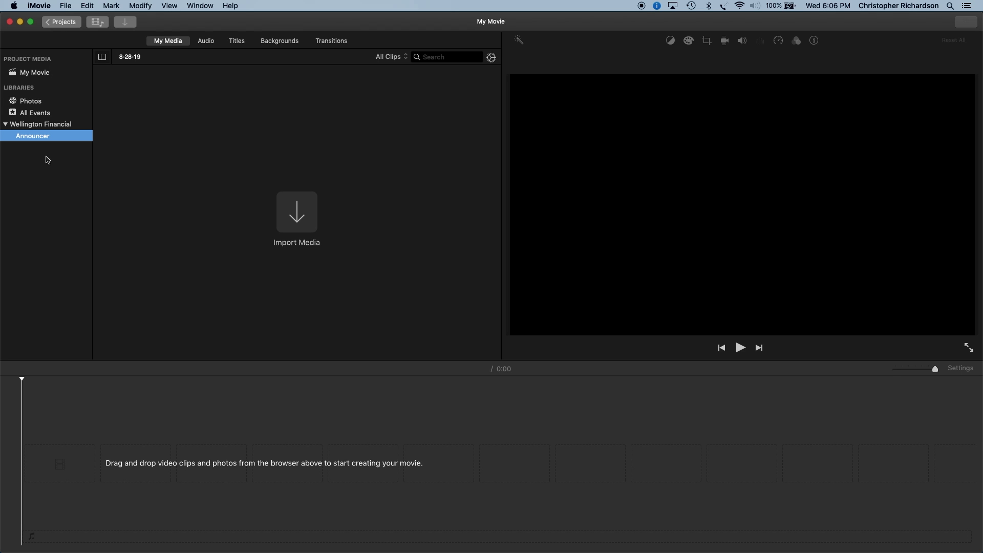
Add two new events named Graphic and Music to the library.
right_click(46, 156)
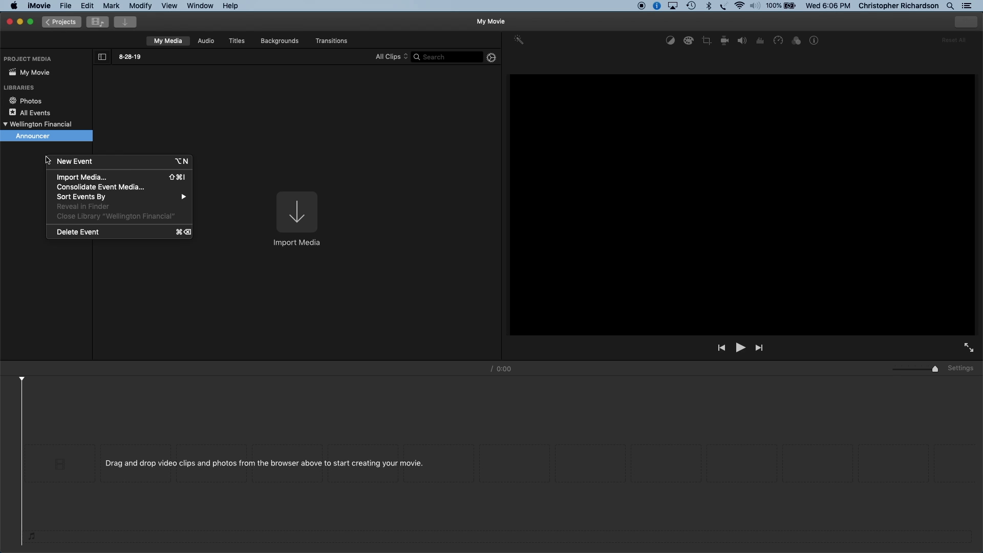
click(61, 166)
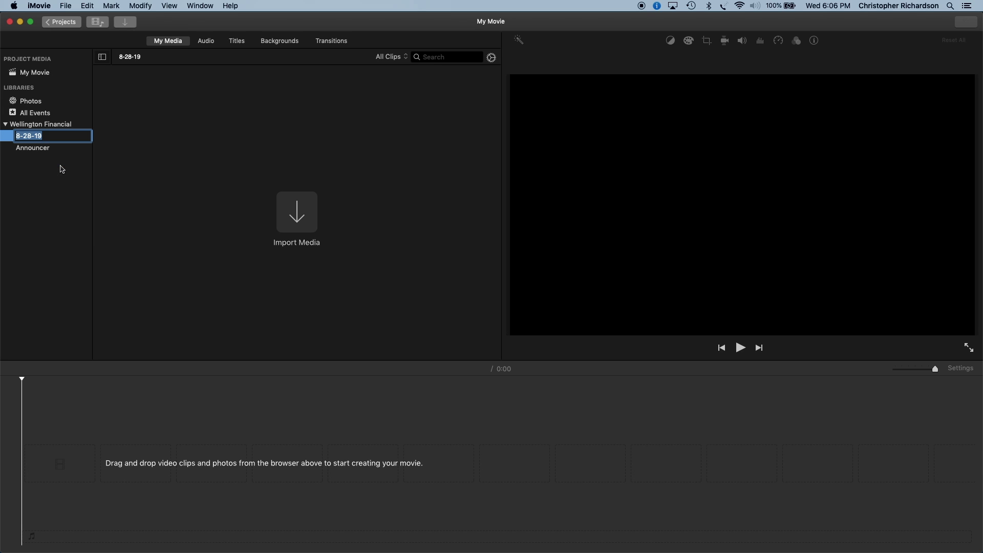
text(Graphic)
key(Return)
right_click(54, 184)
click(62, 184)
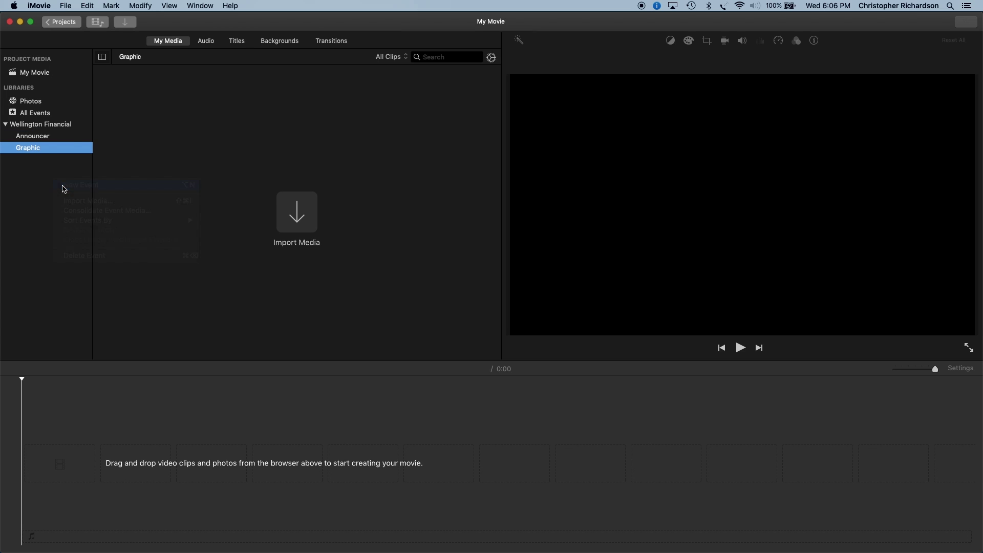
text(Music)
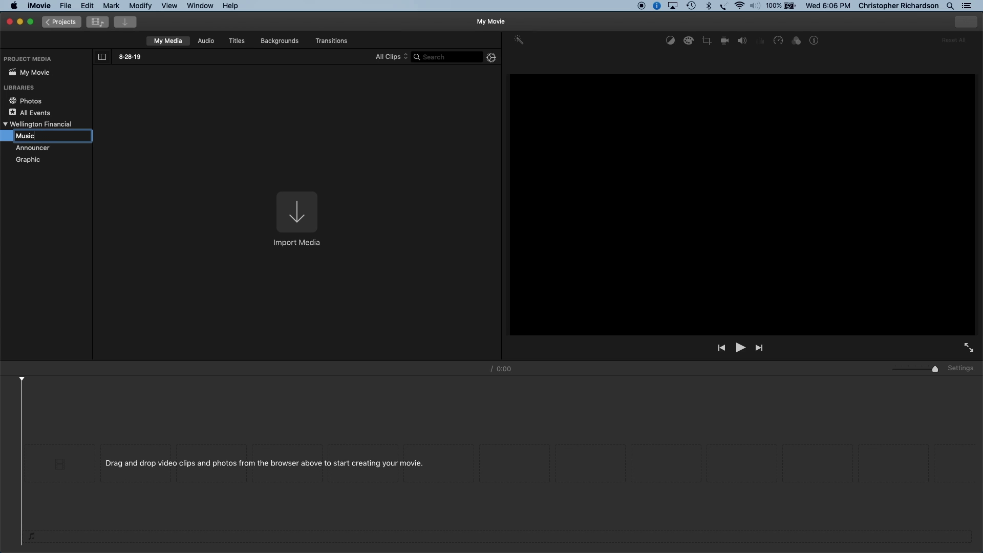
key(Return)
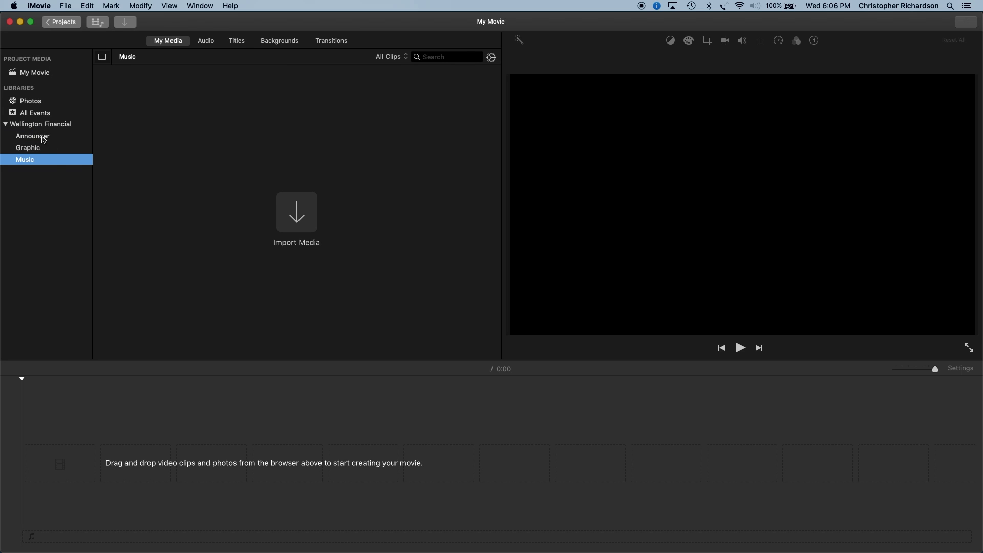
click(42, 136)
Import Raw Announcer .mov, Wellington Financial Logo.jpg and Music True Colors.mp3 into Announcer, Graphic and Music.
click(289, 218)
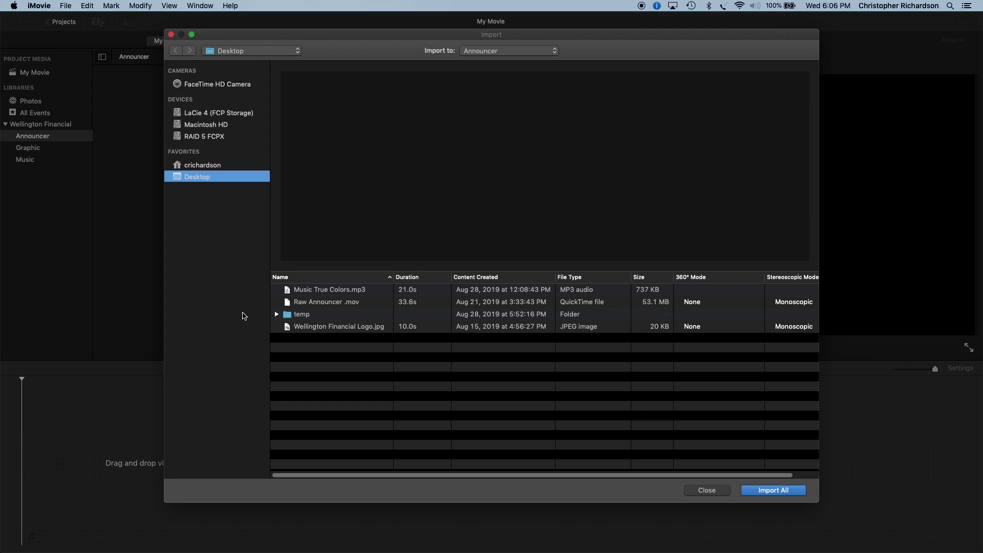
click(314, 302)
click(752, 491)
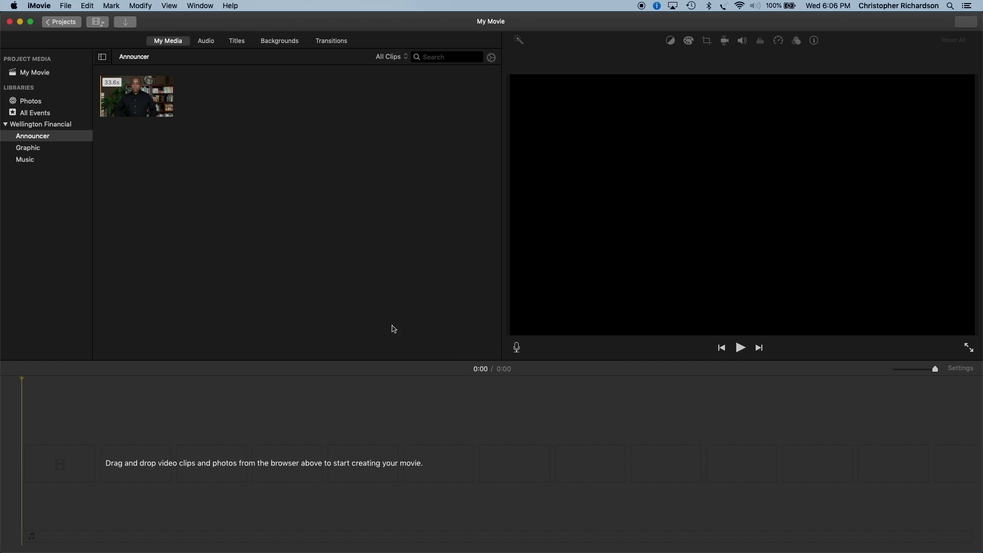
click(39, 150)
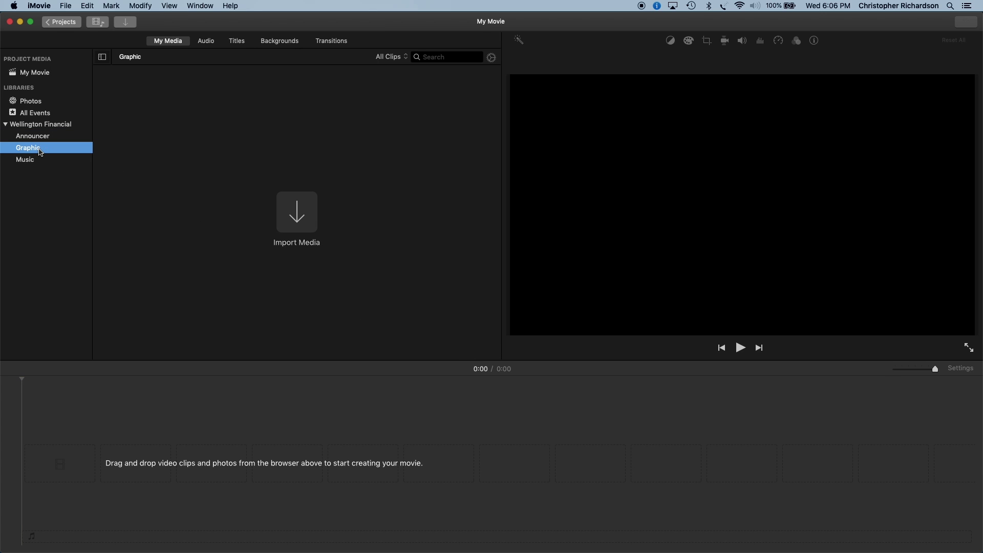
click(307, 224)
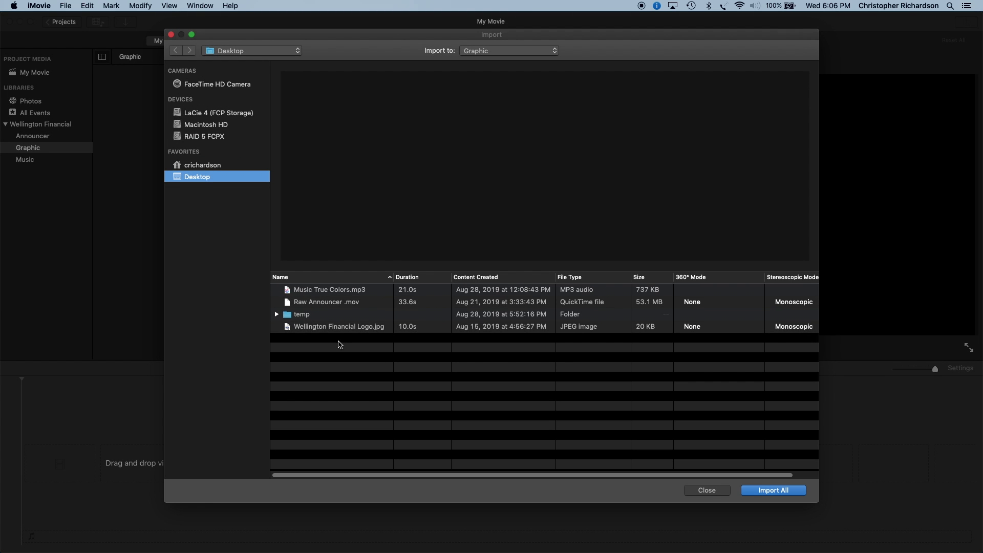
click(332, 328)
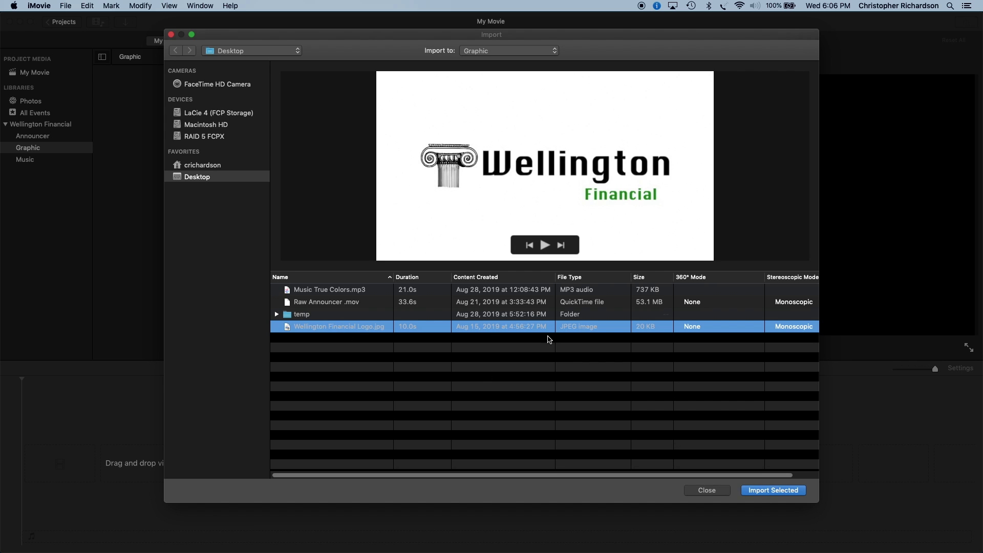
key(Return)
click(36, 161)
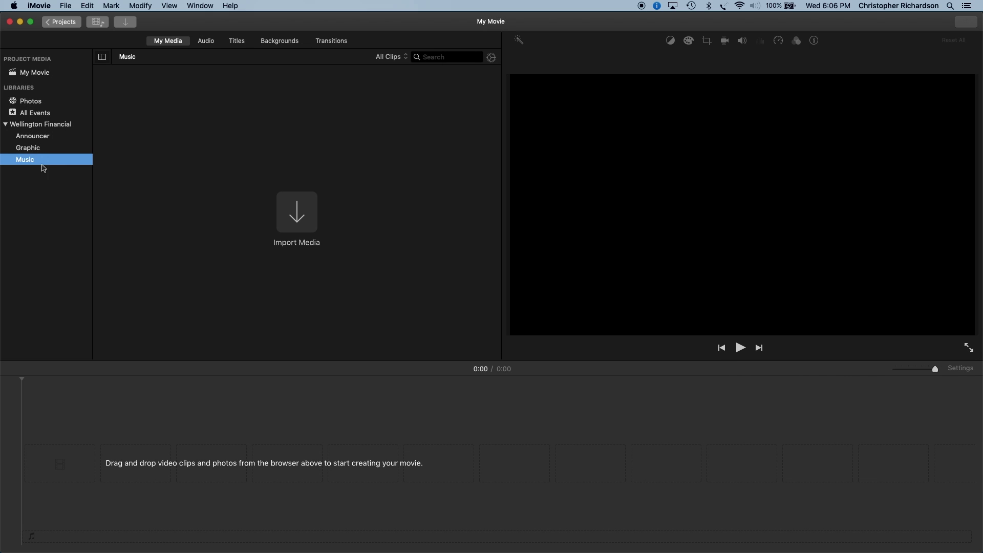
click(302, 235)
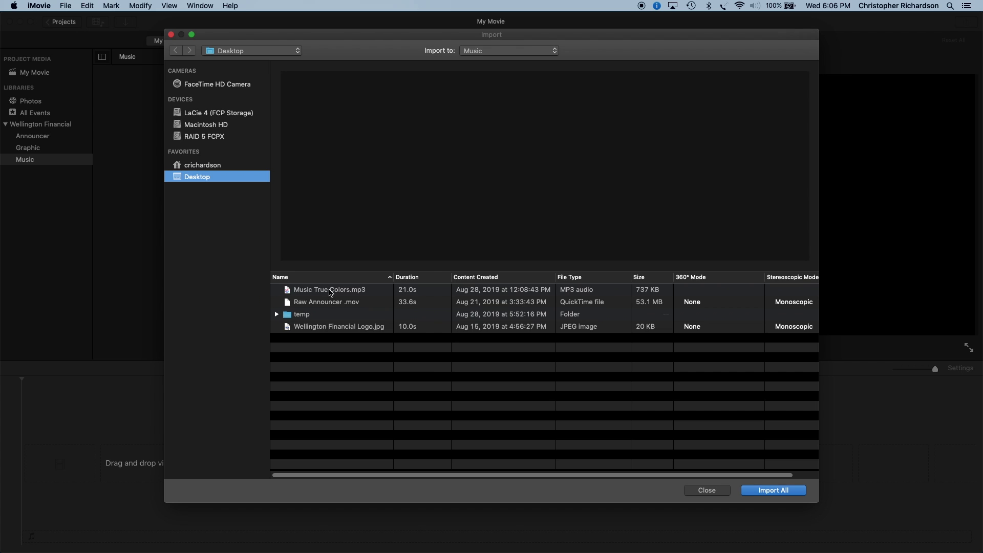
click(330, 290)
click(763, 490)
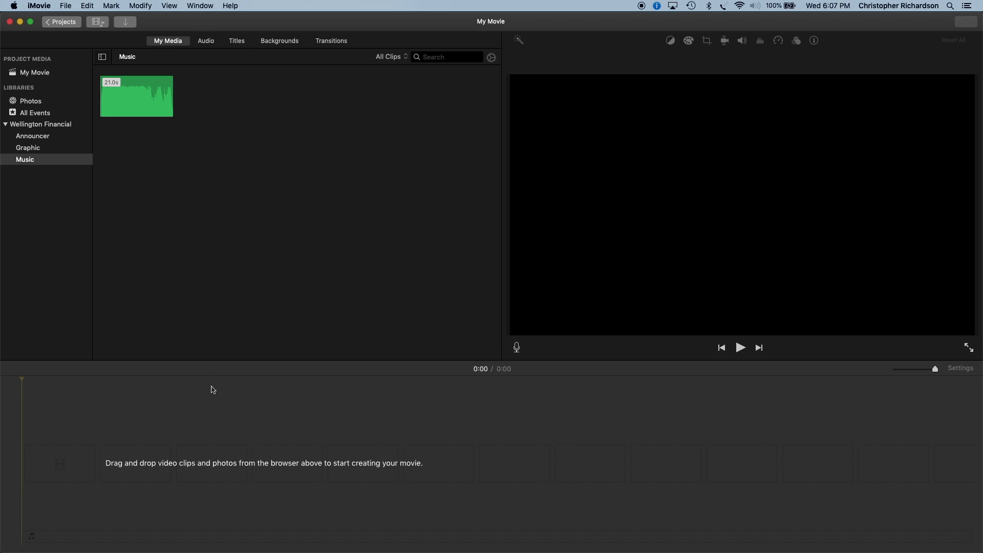
click(213, 390)
Add a marked section of the Announcer clip to the timeline and trim it from 13 to 12 seconds.
click(148, 276)
click(45, 136)
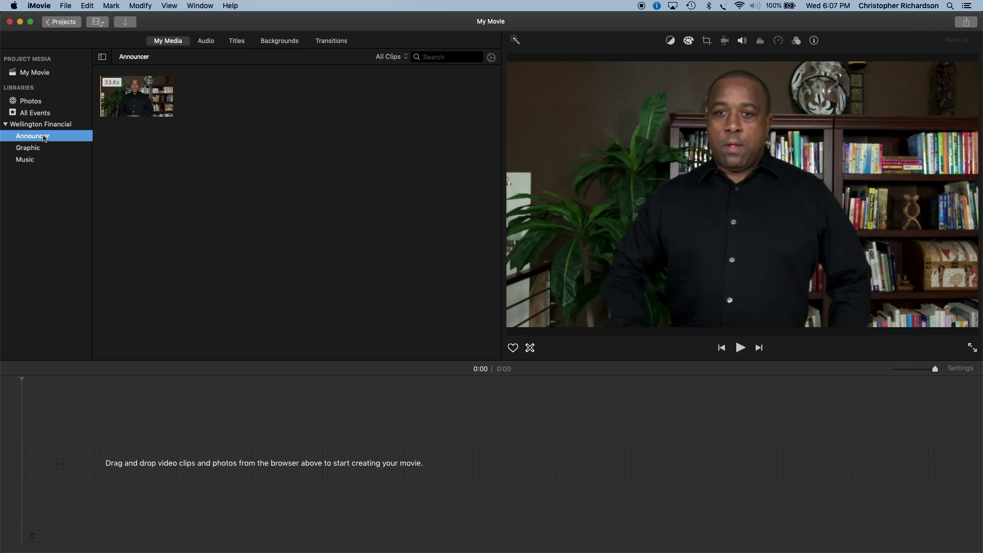
click(123, 96)
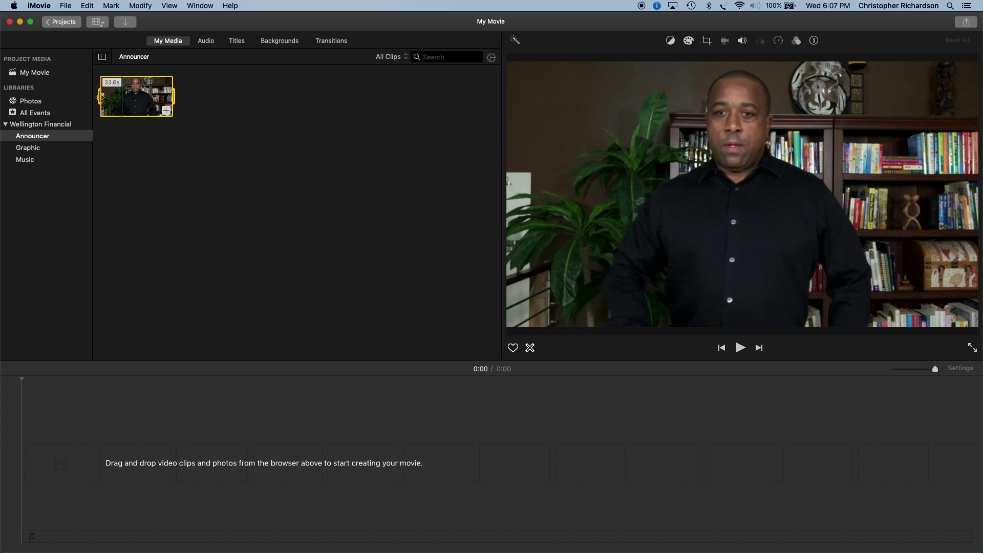
drag(99, 97, 137, 104)
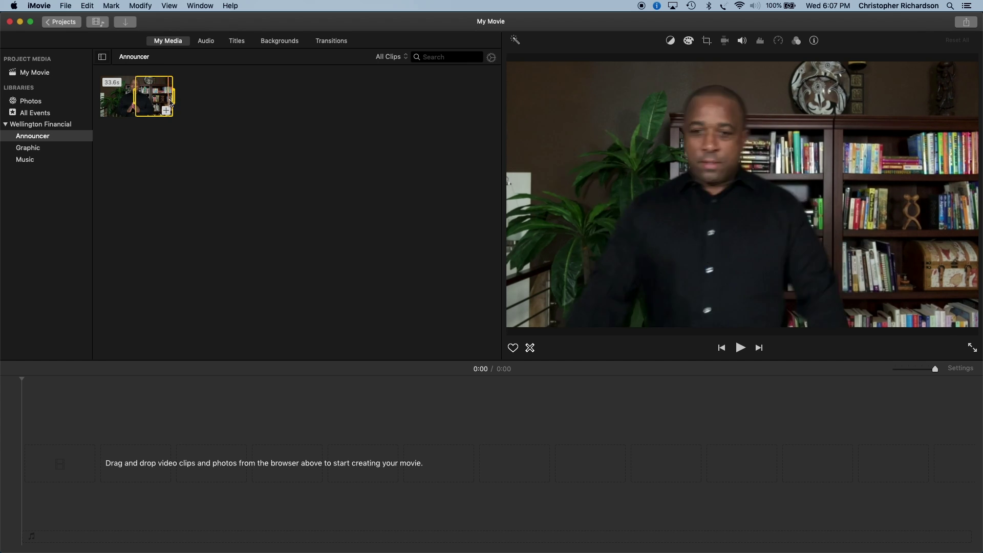
drag(171, 99, 165, 100)
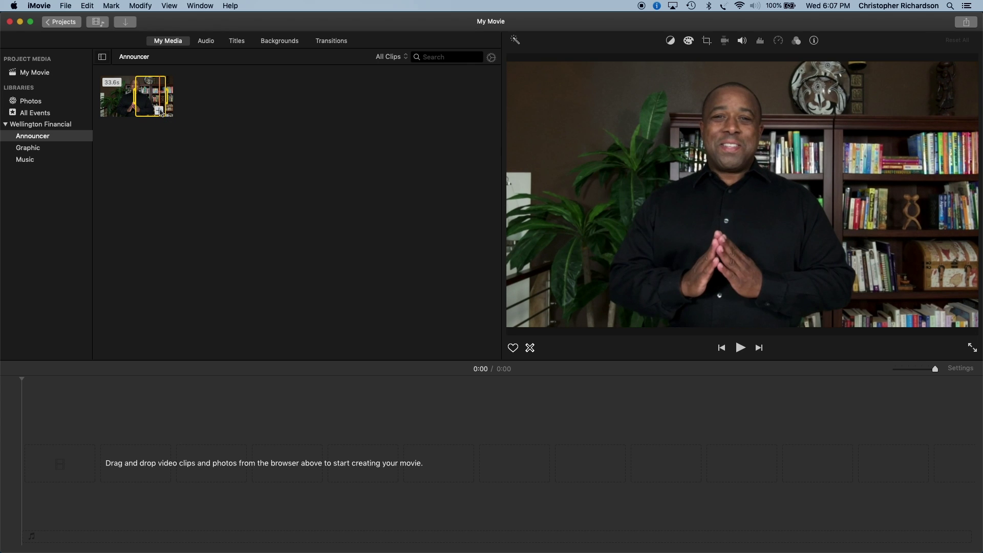
click(159, 111)
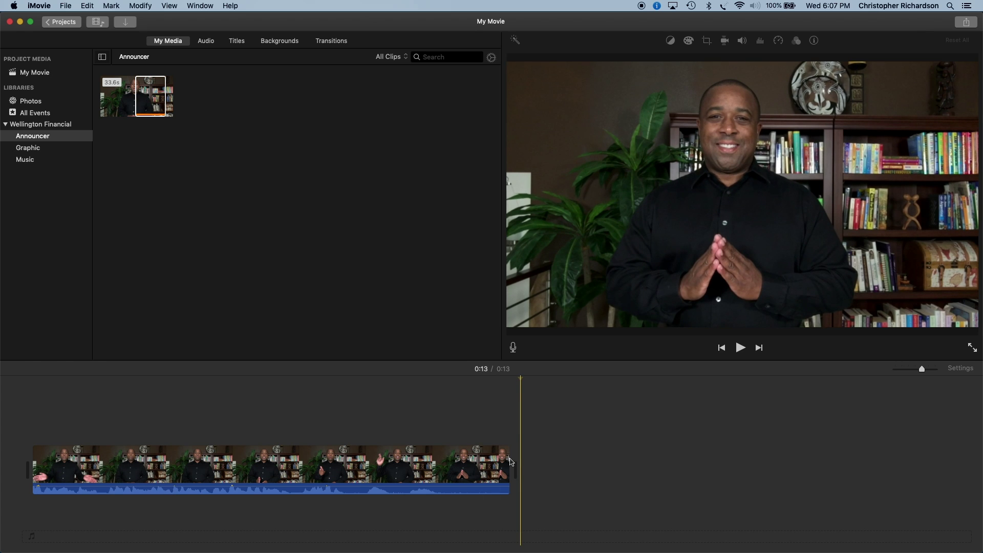
drag(510, 462, 445, 463)
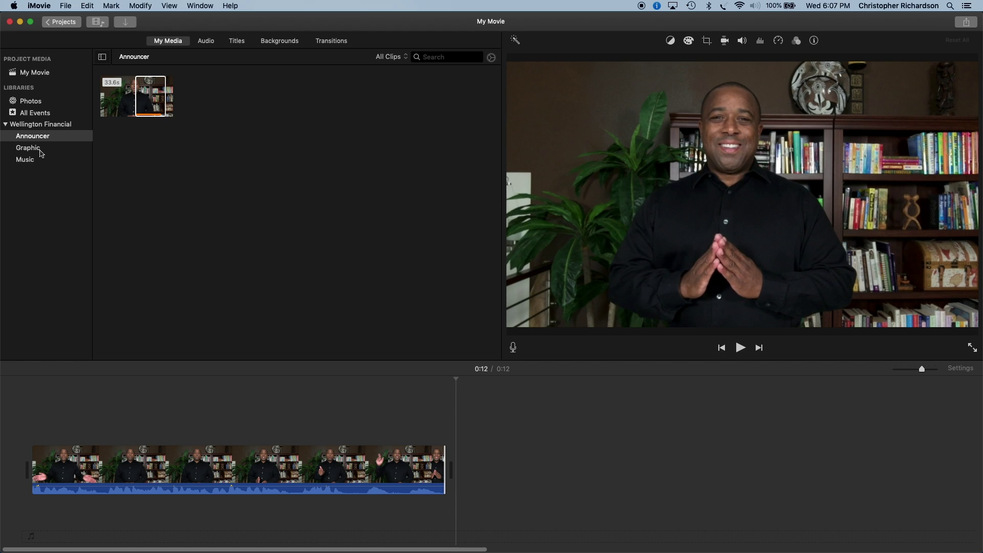
Append the Wellington Financial logo from the Graphic event after the announcer and lengthen it to 6 seconds.
click(41, 151)
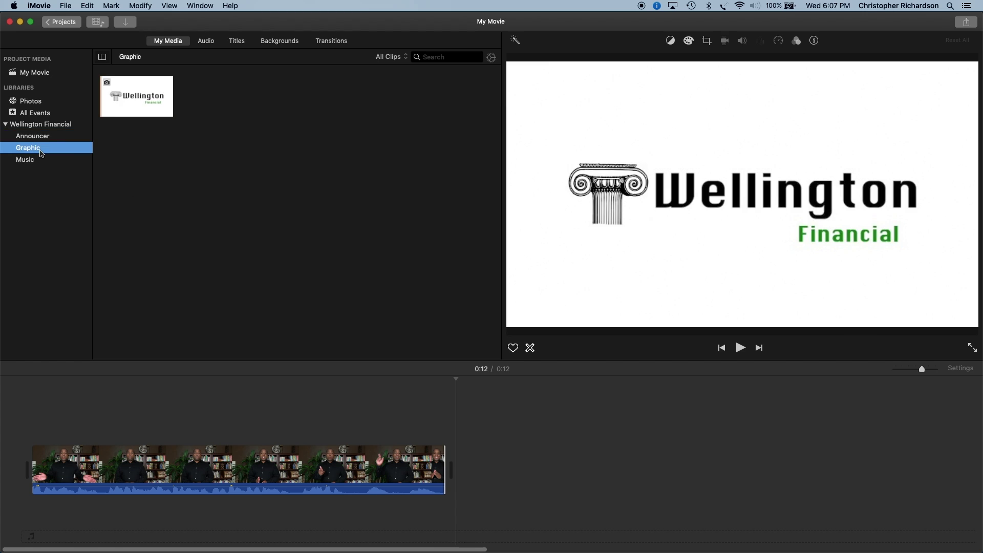
click(146, 102)
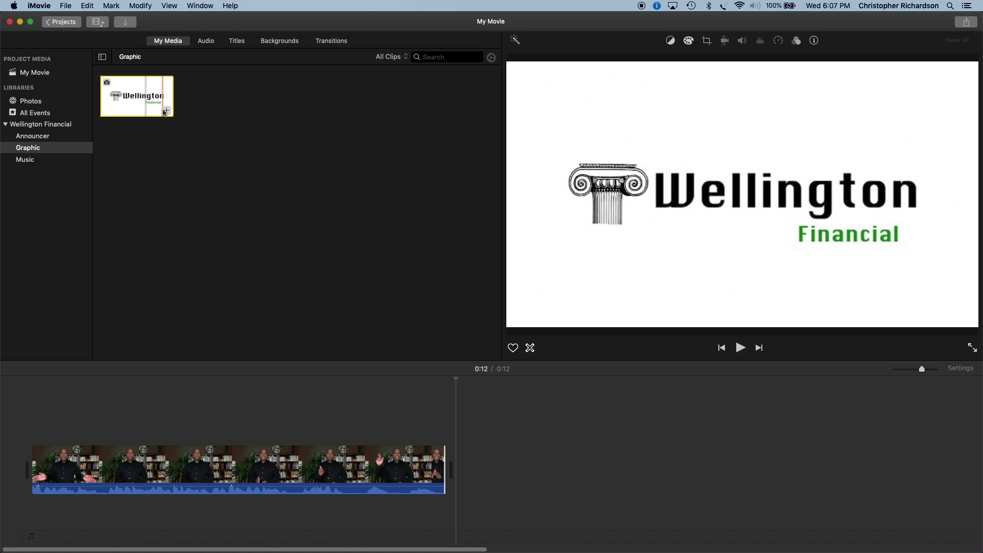
click(166, 111)
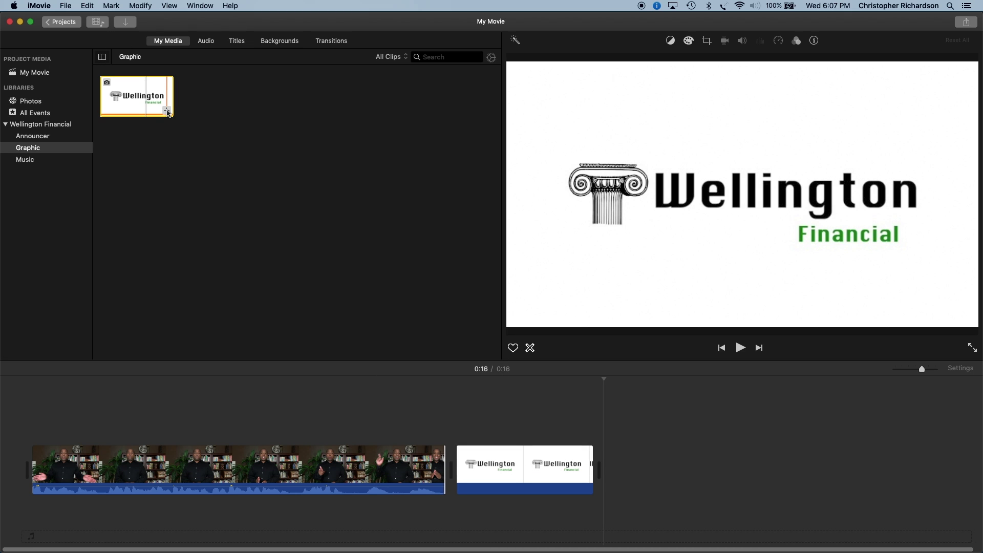
click(231, 219)
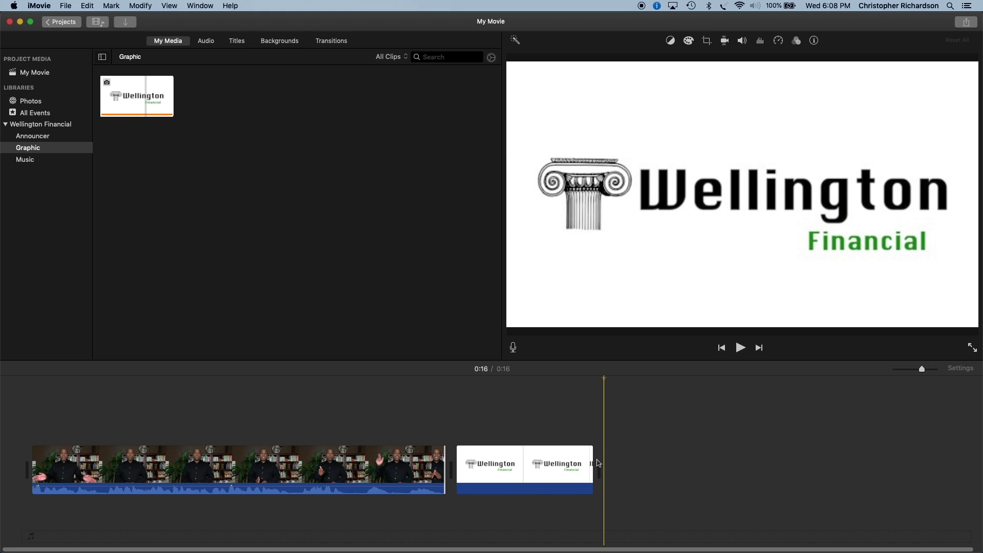
drag(594, 464, 663, 477)
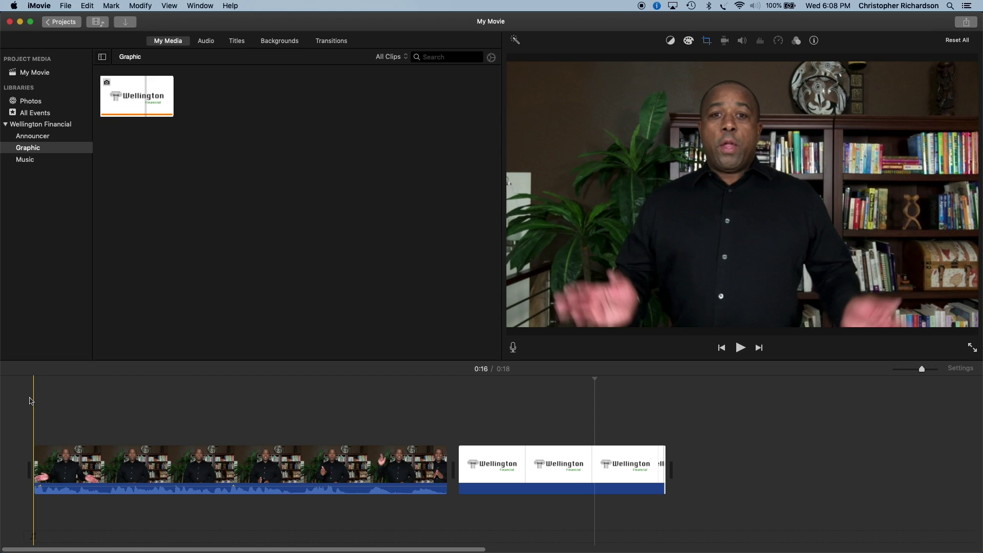
Play the 18-second announcer-and-logo movie from the start.
key(space)
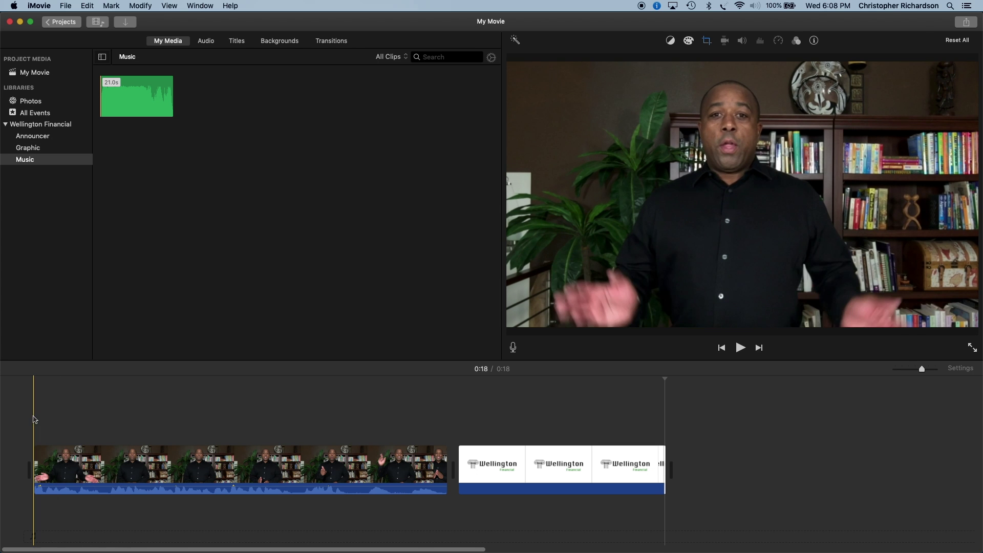
Trim the Music True Colors track to 19.8 seconds, add it beneath the movie, and play it.
click(34, 419)
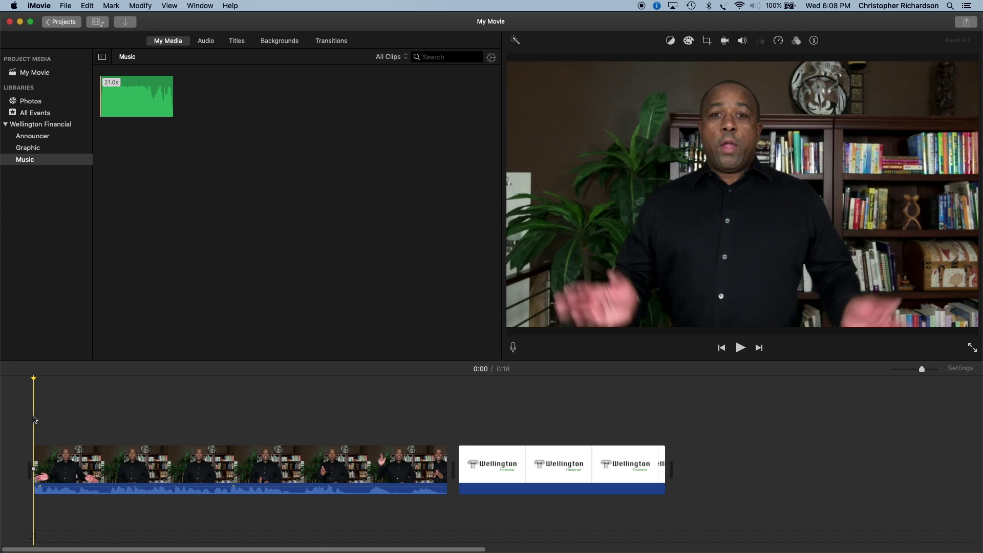
click(28, 162)
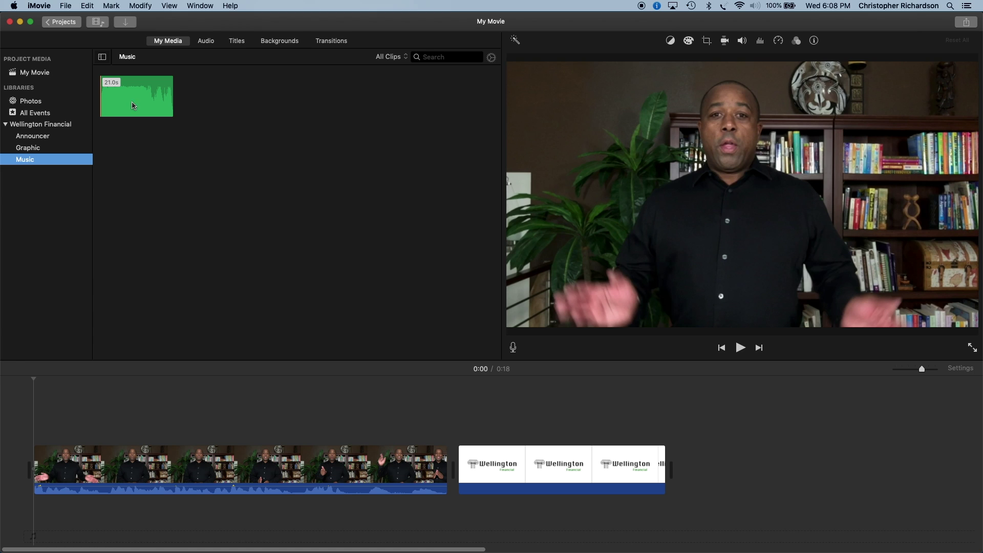
click(145, 102)
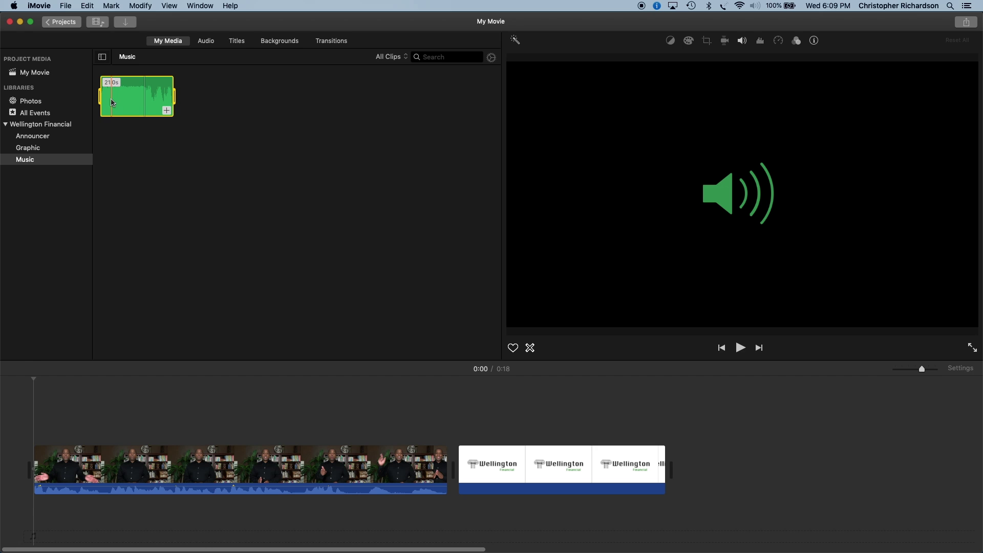
drag(100, 99, 102, 98)
drag(171, 98, 170, 100)
click(167, 110)
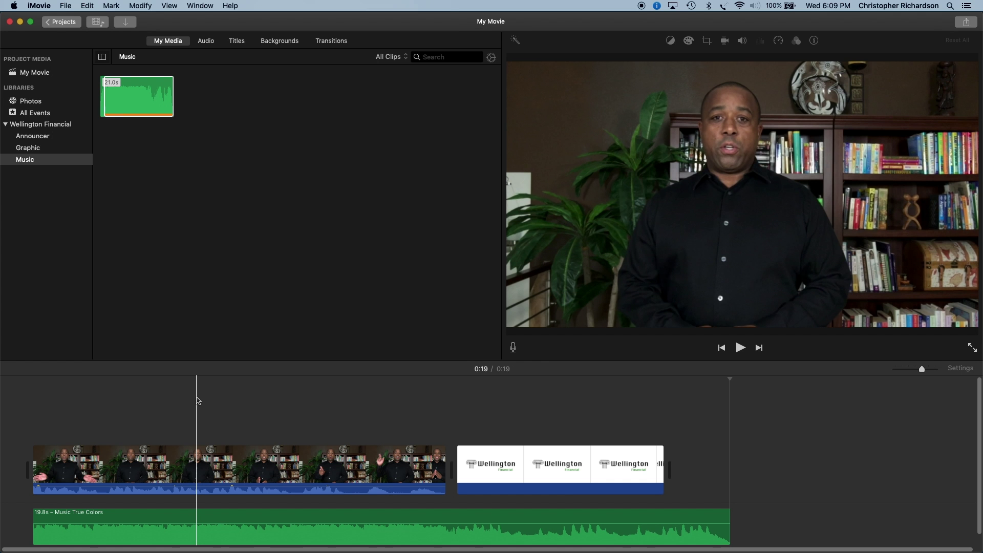
key(space)
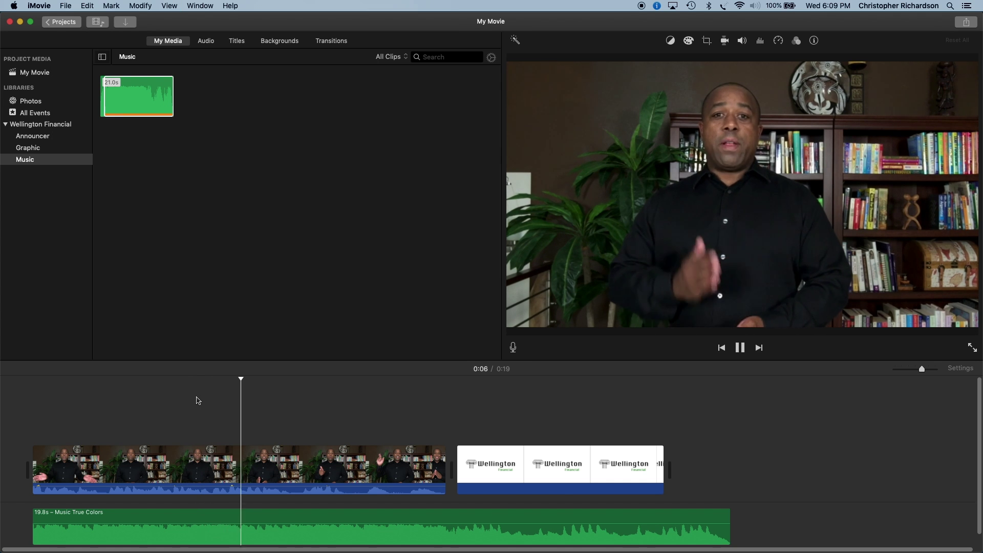
Lower the music clip's volume line to 11% and replay to check the quieter mix.
key(space)
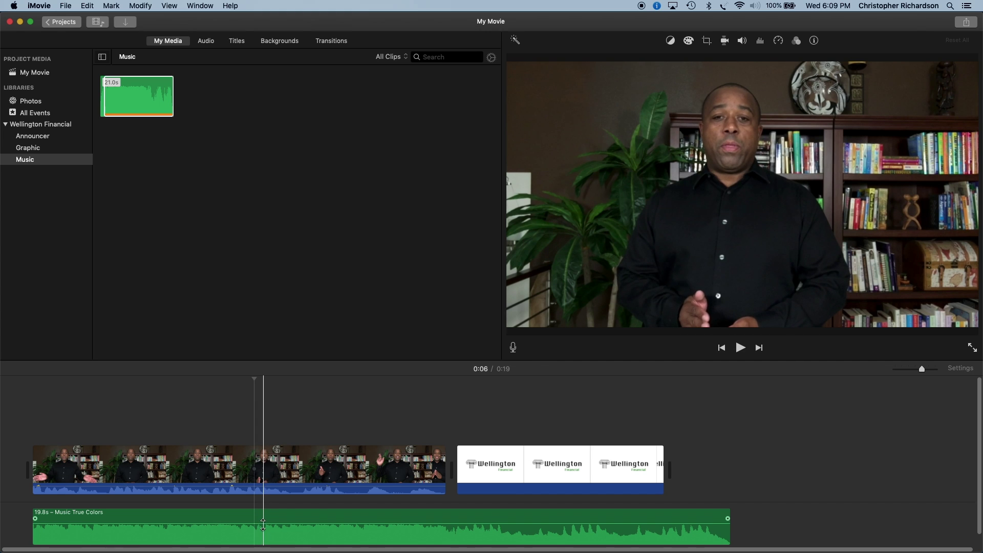
drag(264, 524, 263, 532)
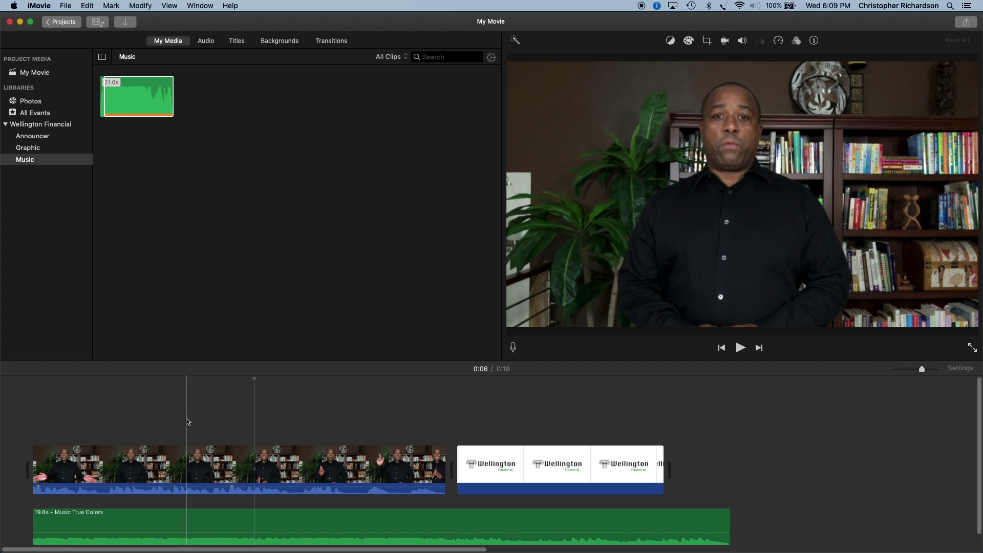
key(space)
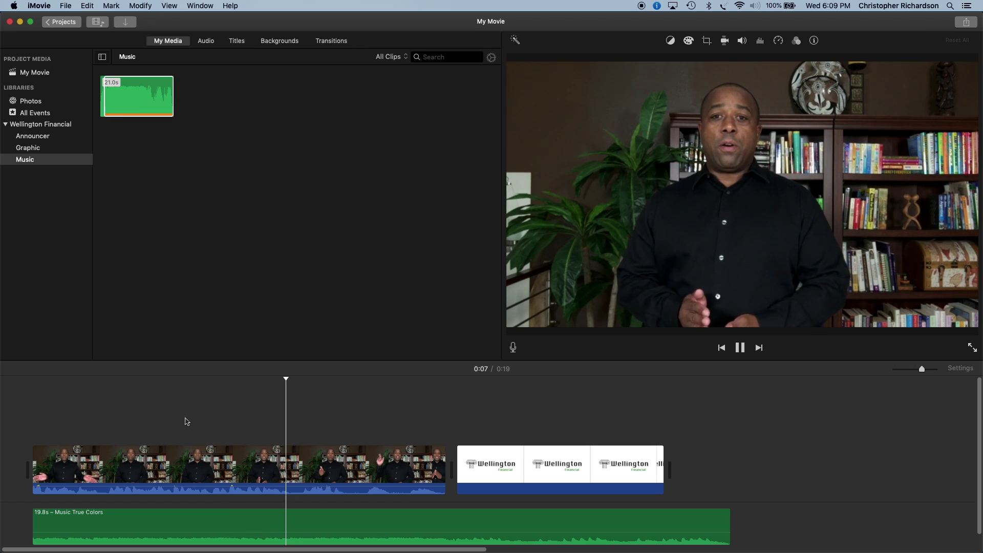
key(space)
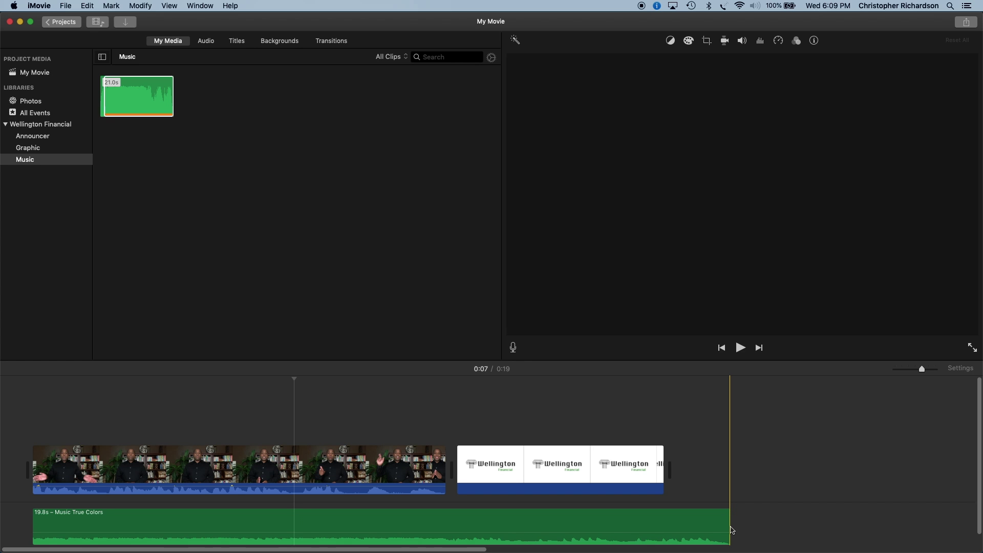
Drag the music's right edge in to 18.1 seconds, aligned with the logo clip's end.
drag(729, 526, 673, 530)
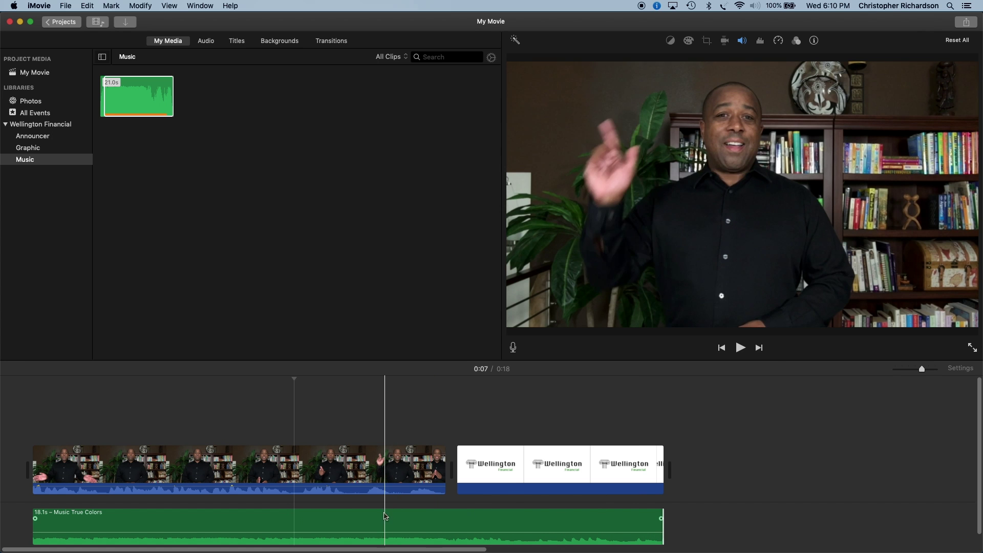
Keyframe the music where the announcer ends, raise it to 35% under the logo, and fade out.
key(space)
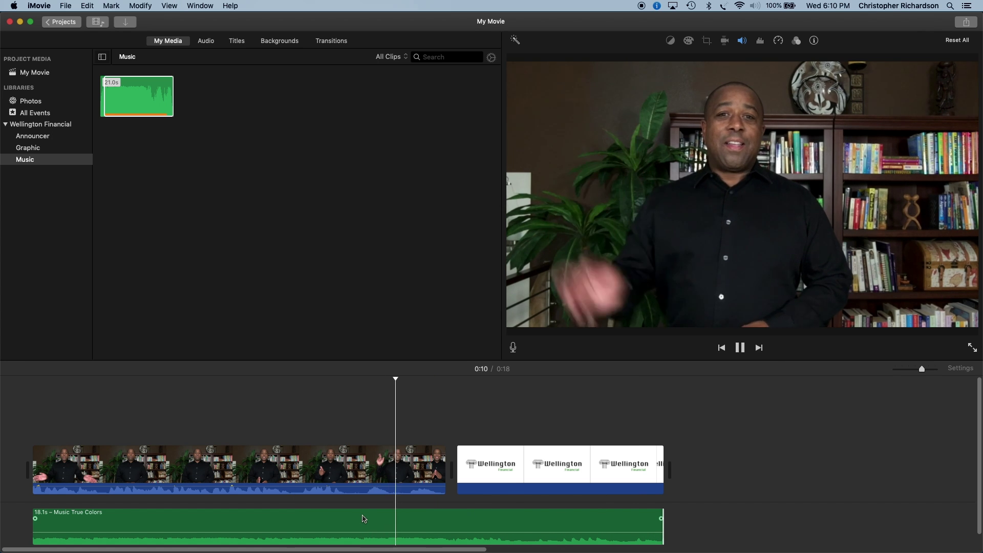
key(space)
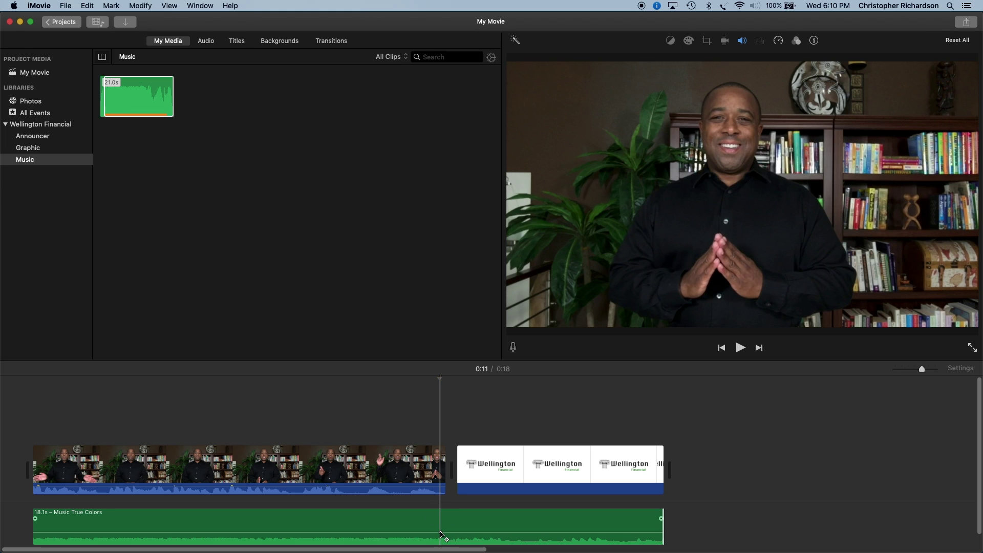
alt+click(441, 532)
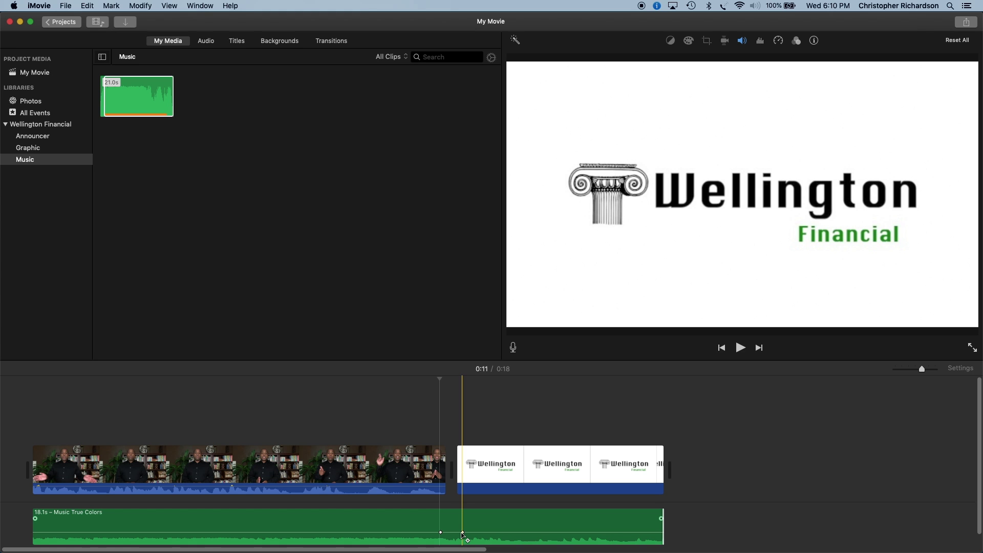
alt+click(462, 533)
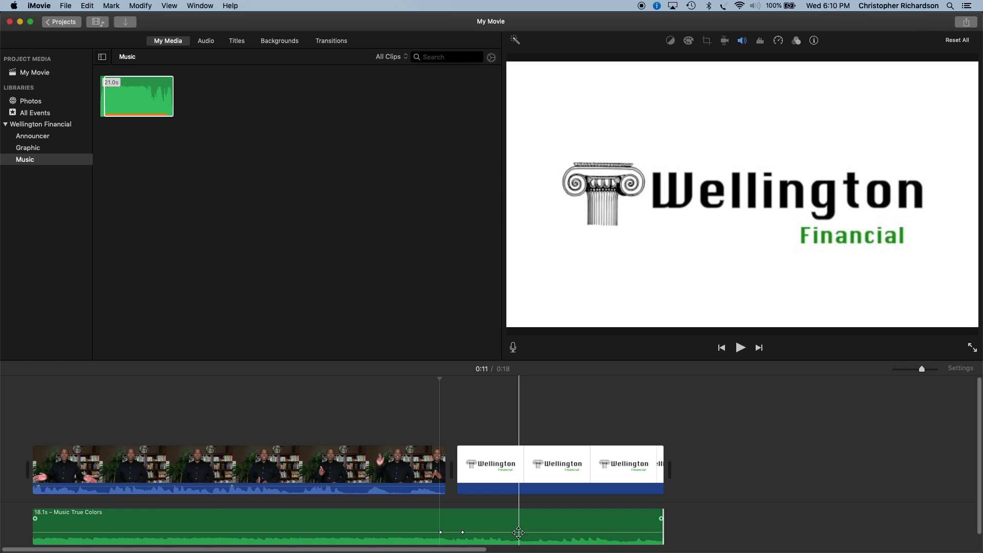
drag(518, 532, 519, 529)
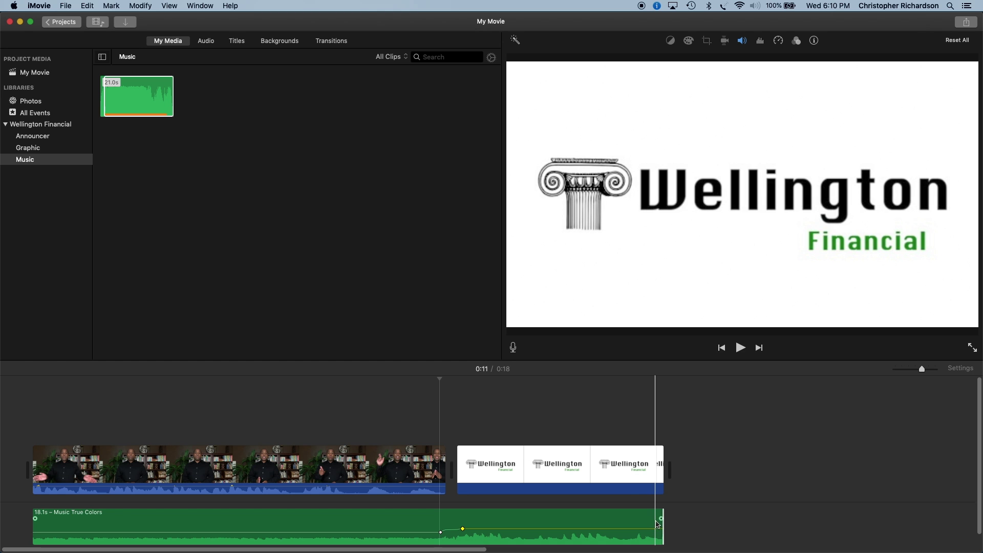
drag(661, 518, 589, 519)
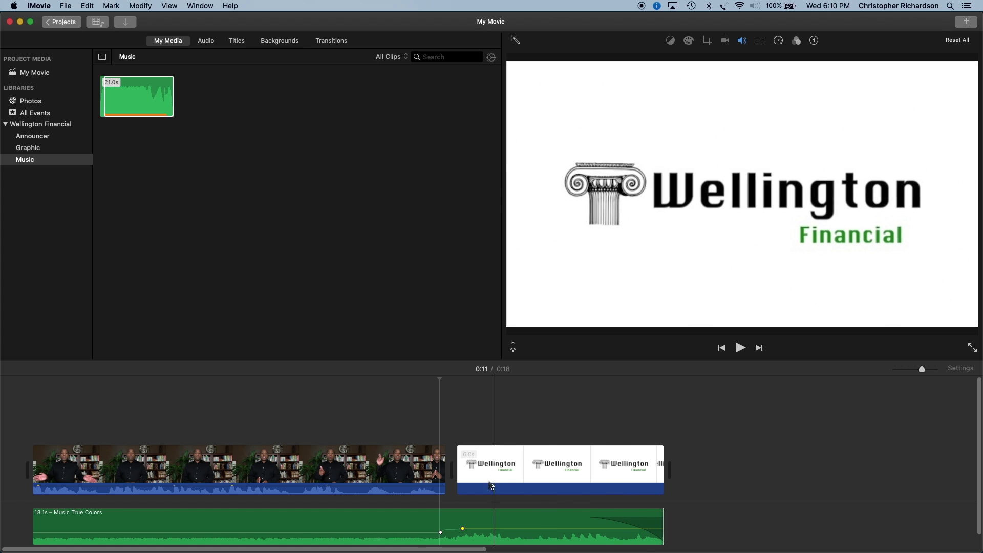
key(backslash)
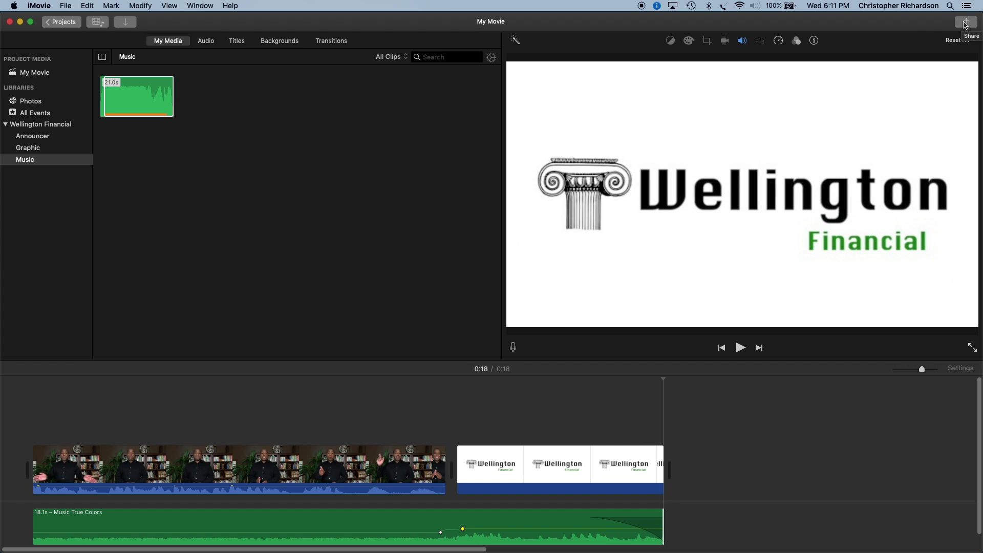
click(965, 23)
Share the movie to a file named 'Wellington Financial', 720p, Better Quality compression, saved on Desktop.
click(814, 131)
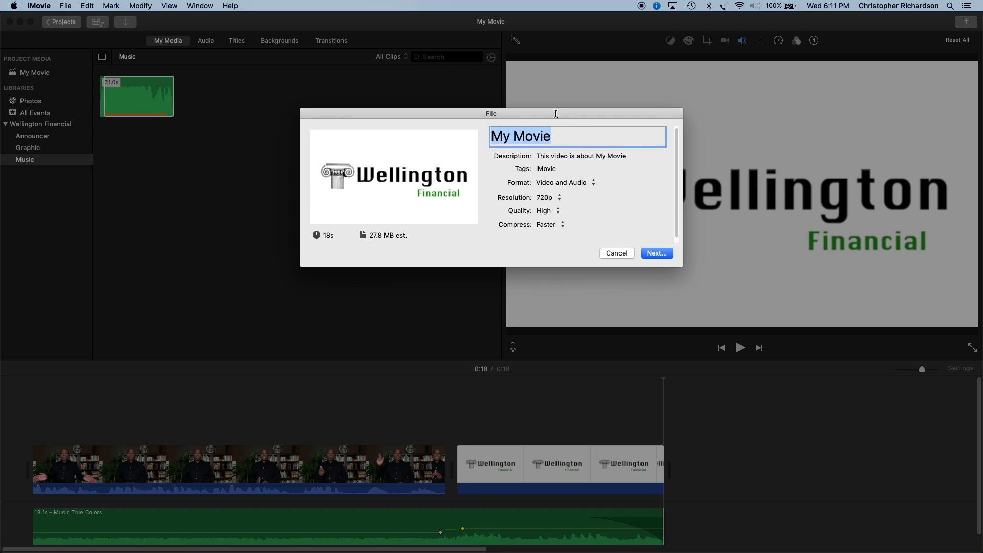
text(Wellingto)
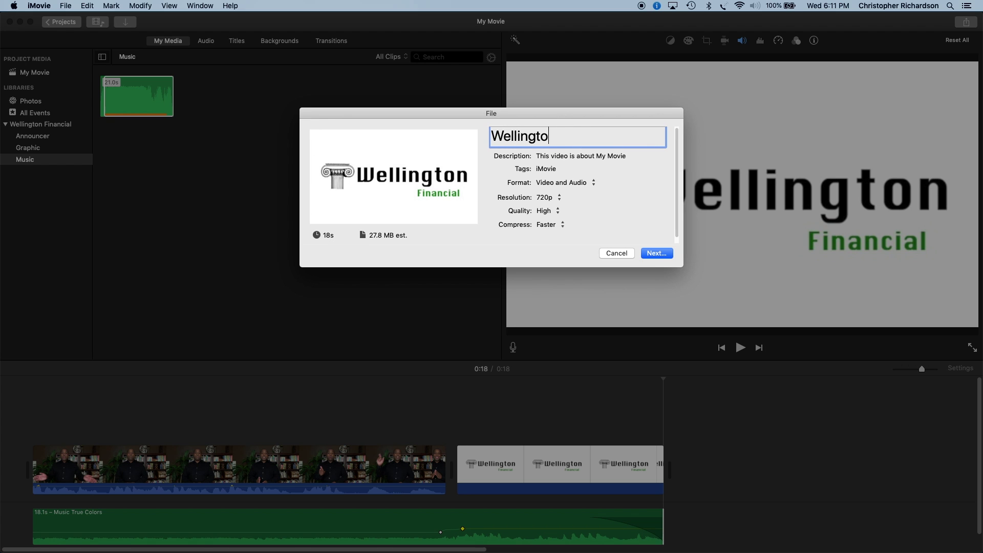
text(n Financial)
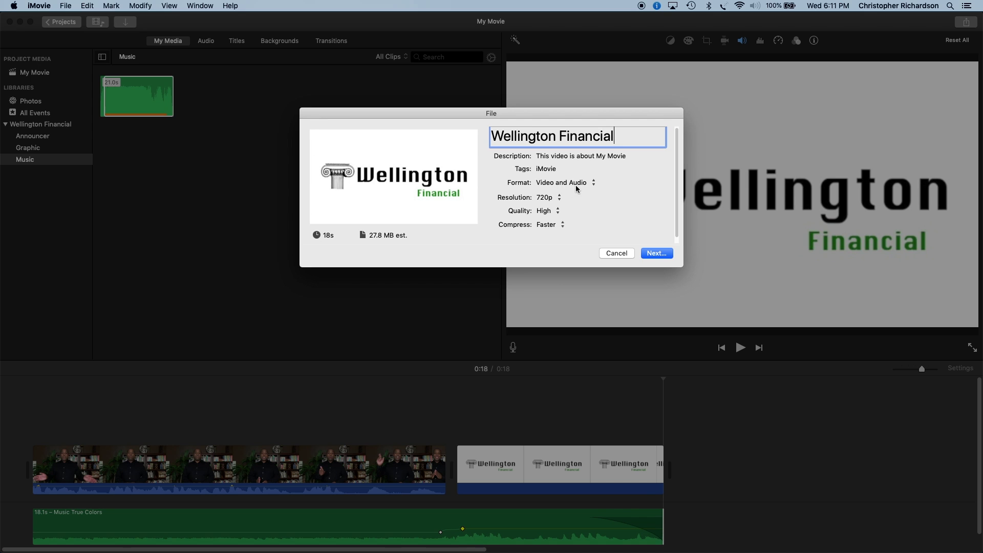
click(549, 198)
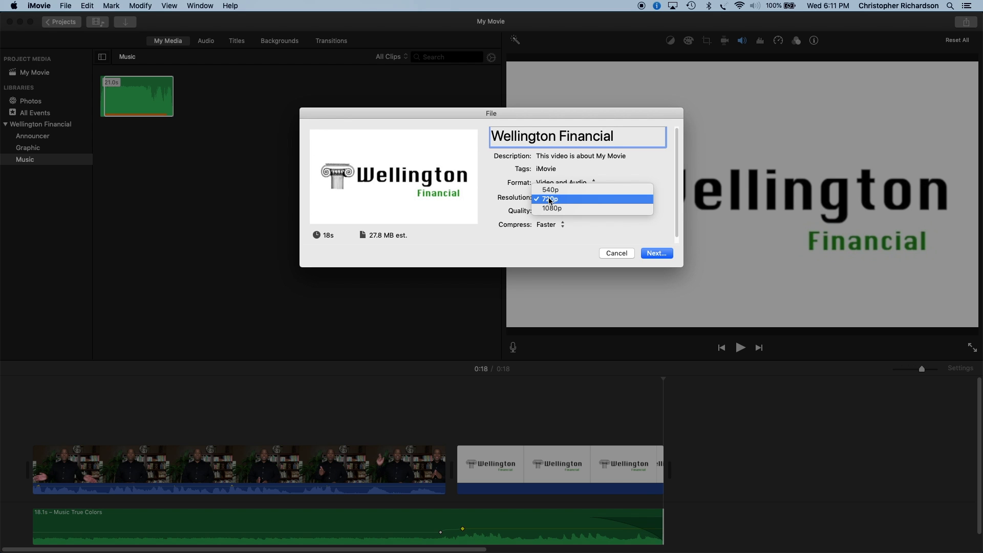
click(562, 203)
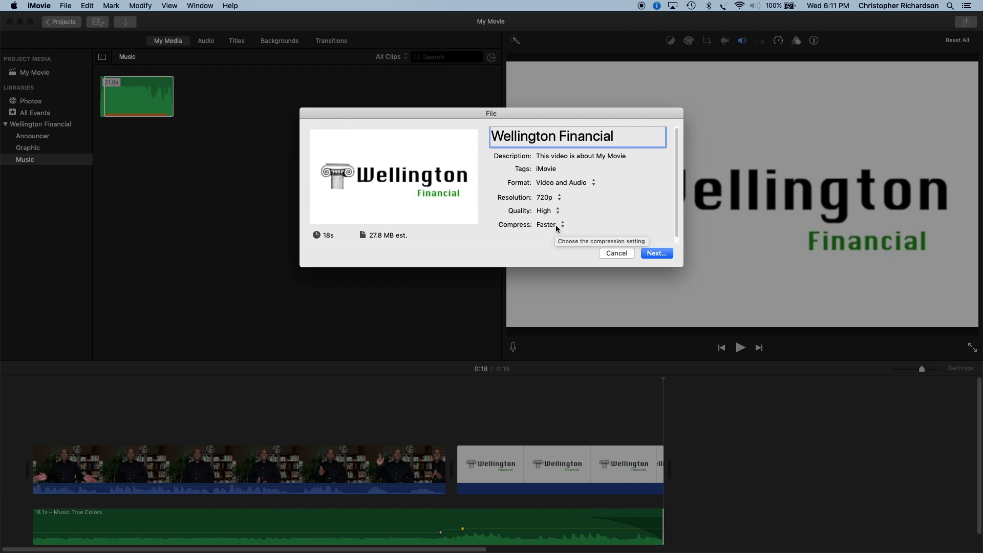
click(558, 226)
click(557, 236)
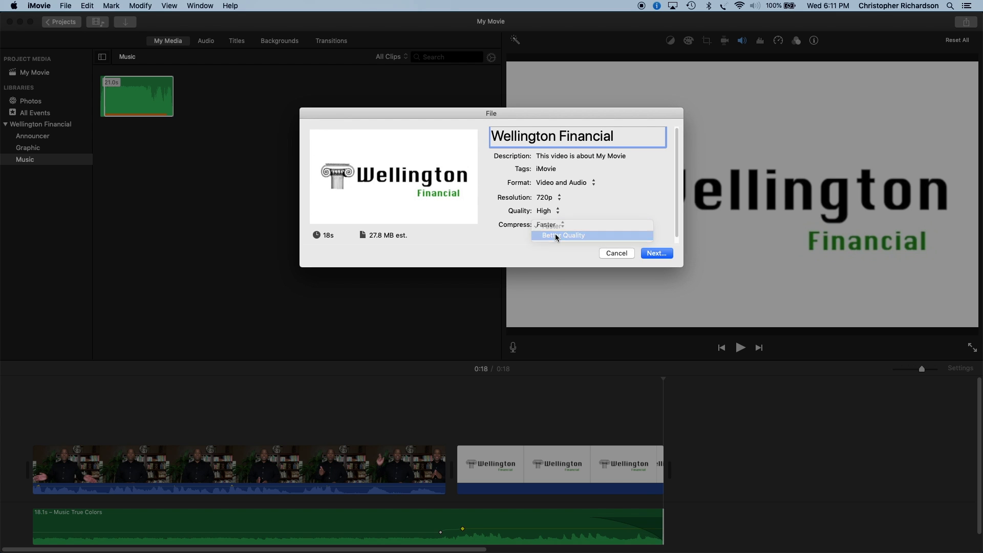
click(652, 256)
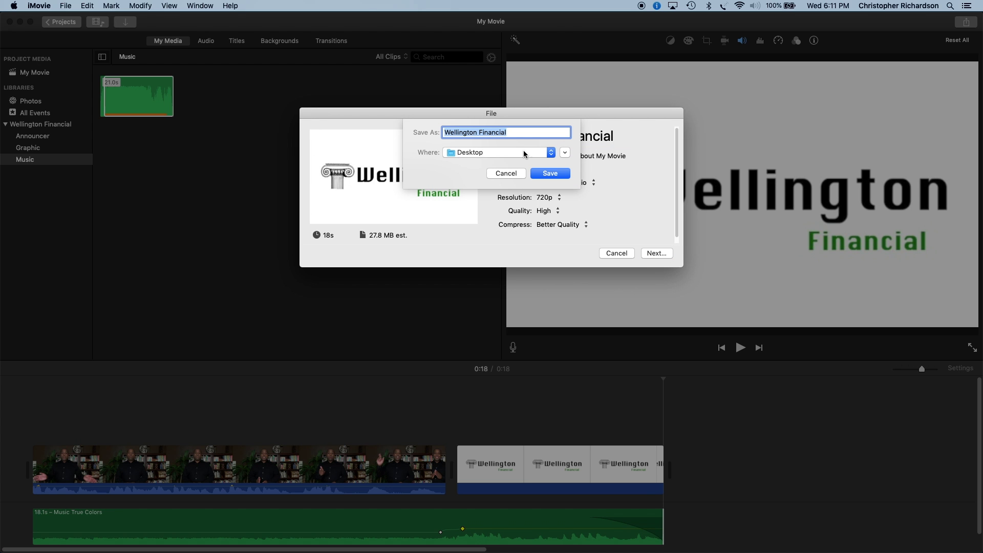
click(550, 174)
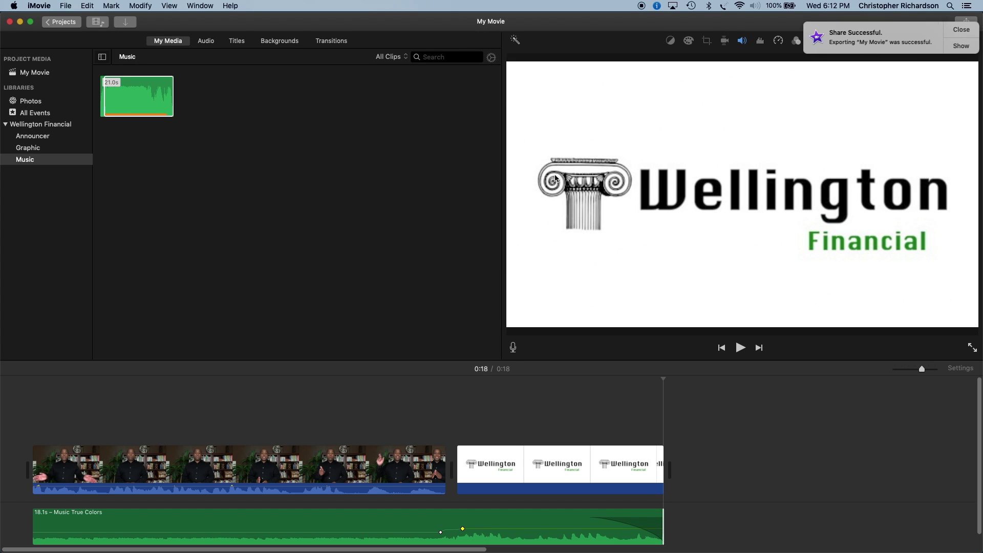
Drag the Wellington Financial.mp4 icon toward the middle of the desktop.
click(20, 22)
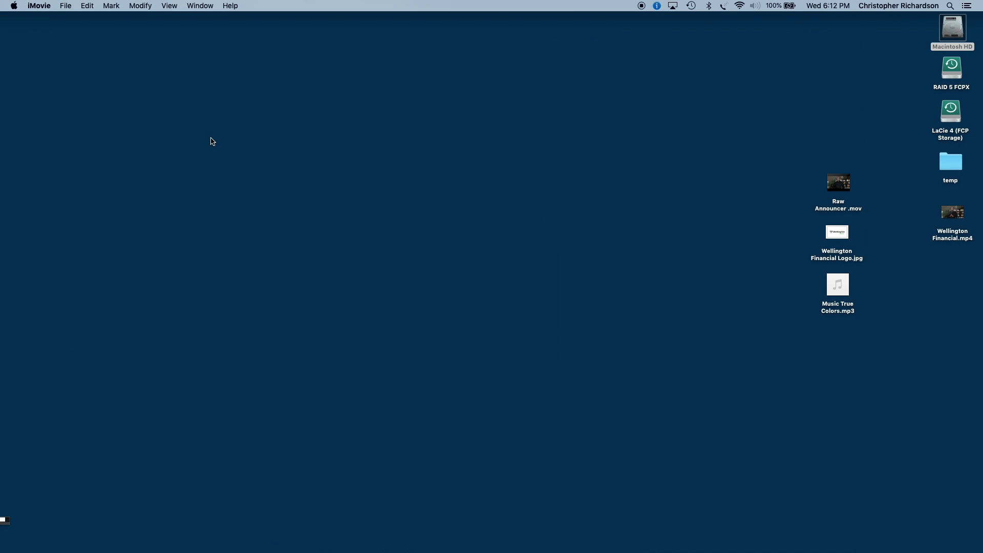